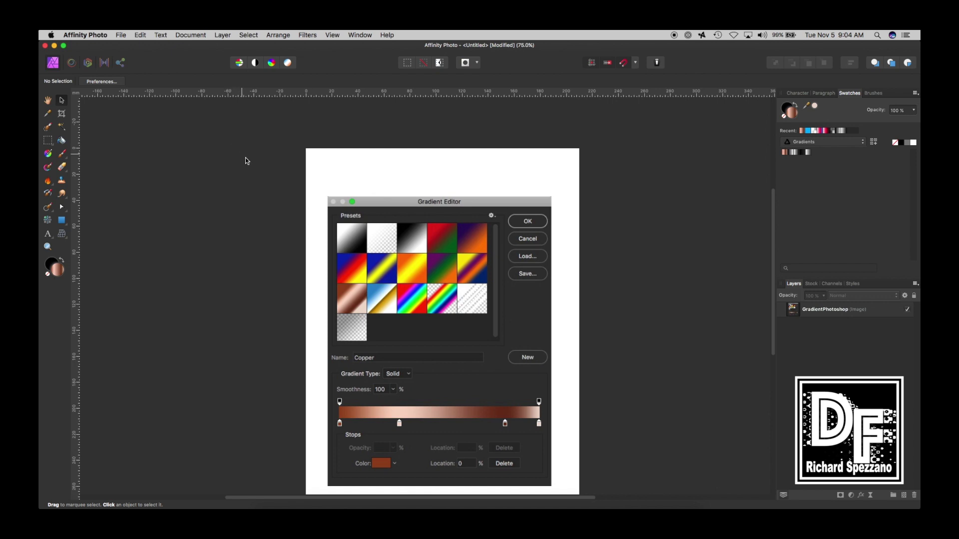
Move the Gradient Editor reference image up and delete the existing gradient swatch.
drag(415, 204, 415, 182)
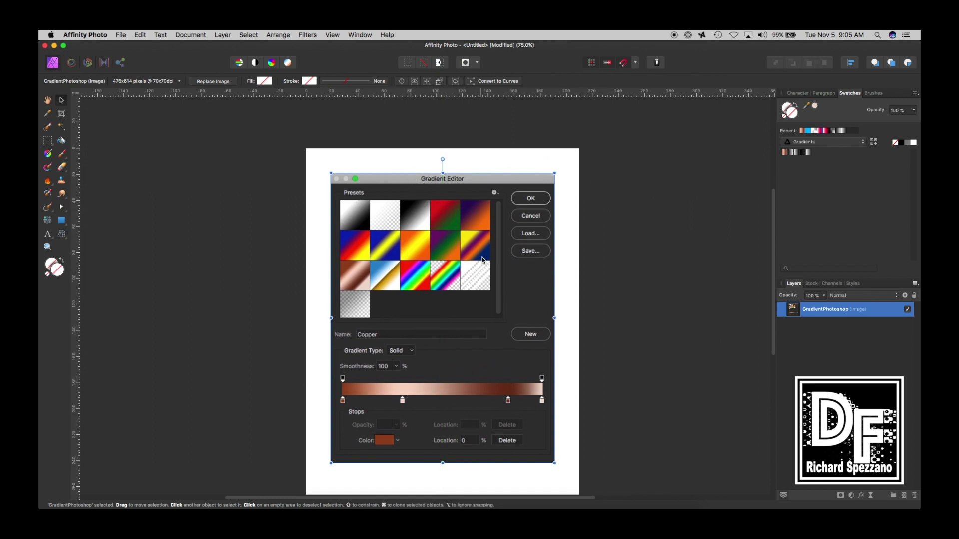
mouse_move(367, 179)
mouse_down()
mouse_move(331, 175)
mouse_move(375, 171)
mouse_move(349, 171)
mouse_move(362, 175)
mouse_up()
right_click(784, 151)
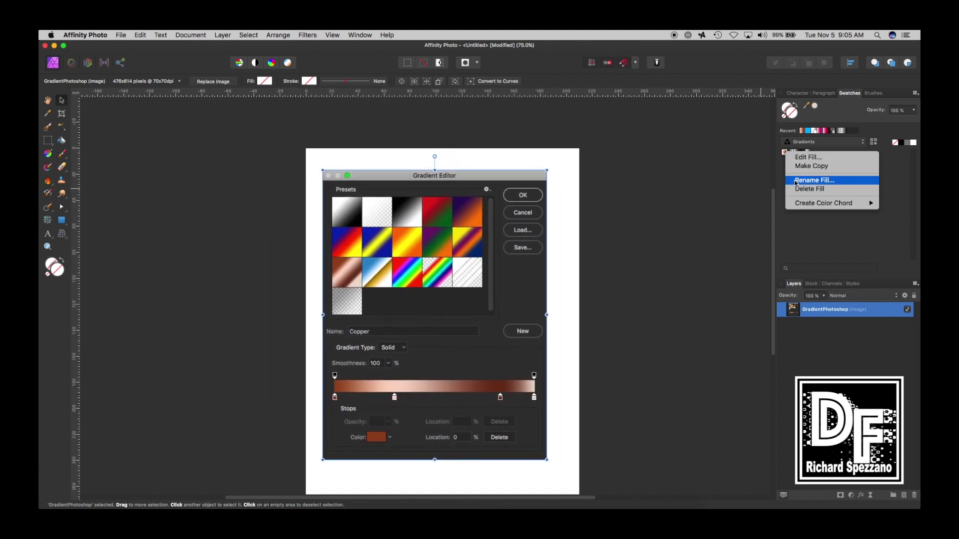
click(809, 189)
click(550, 124)
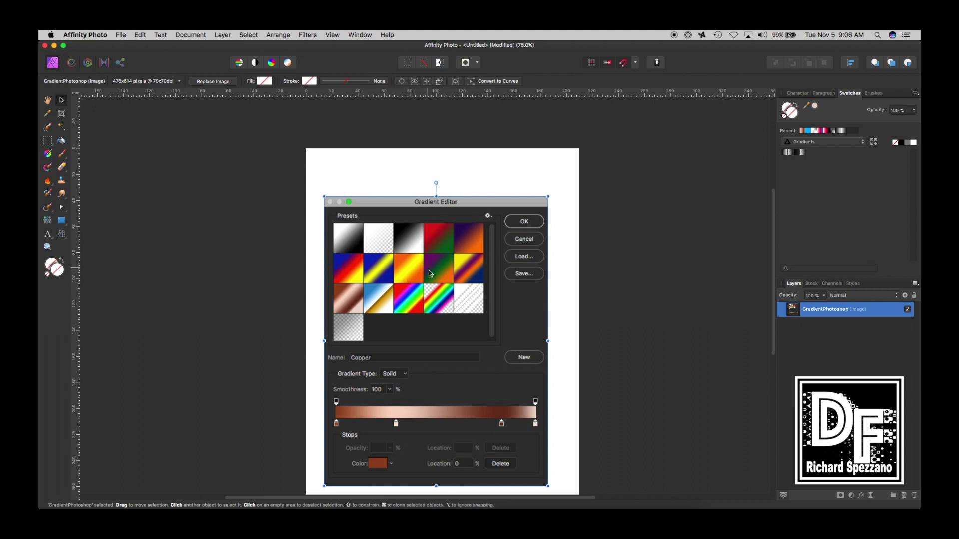
Drag the GradientPhotoshop reference image a little lower on the page.
drag(385, 214, 385, 224)
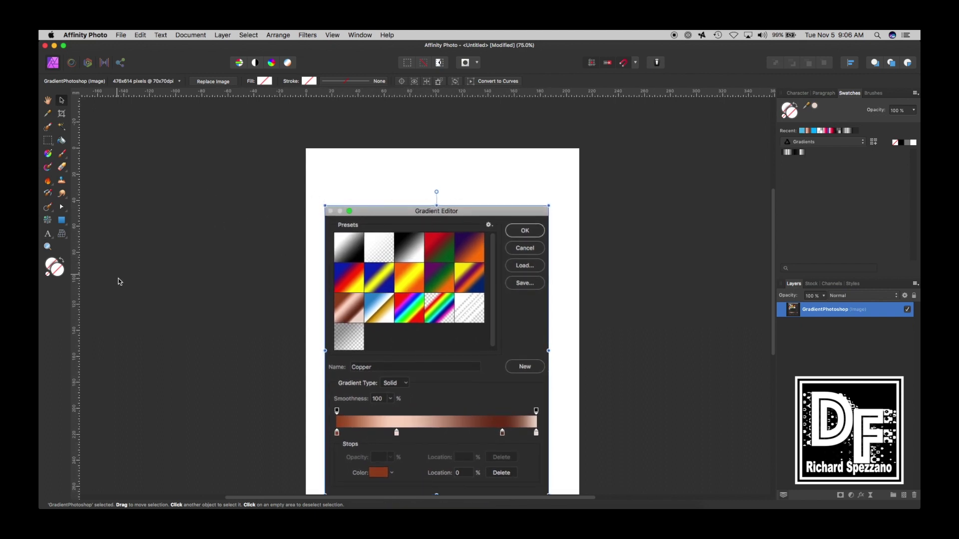
Draw a wide light-blue rectangle across the page top and shift the reference image slightly right.
click(62, 221)
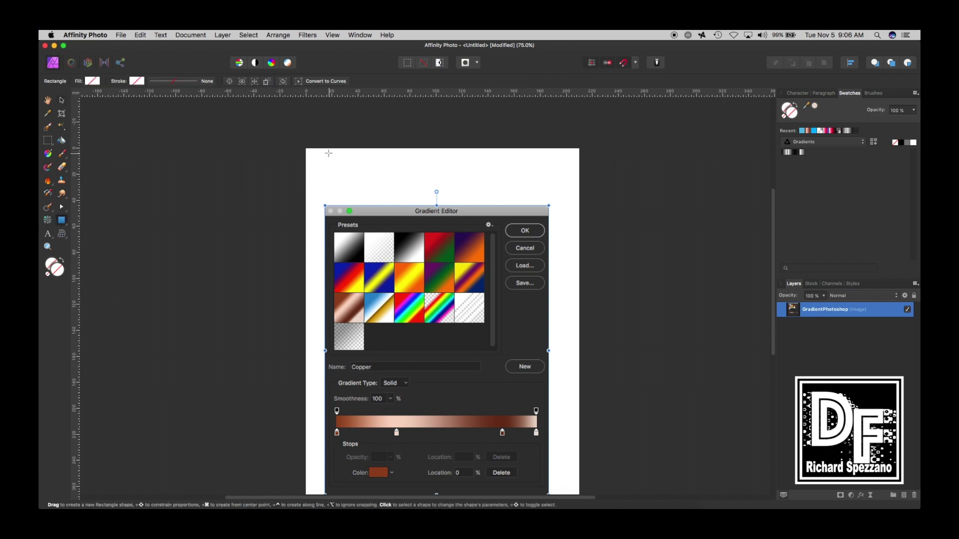
key(a)
click(383, 175)
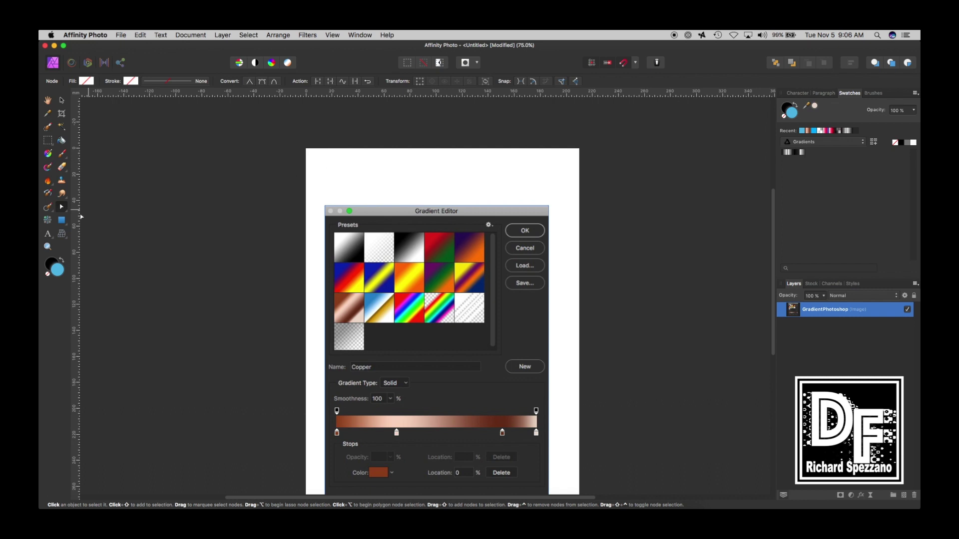
click(61, 221)
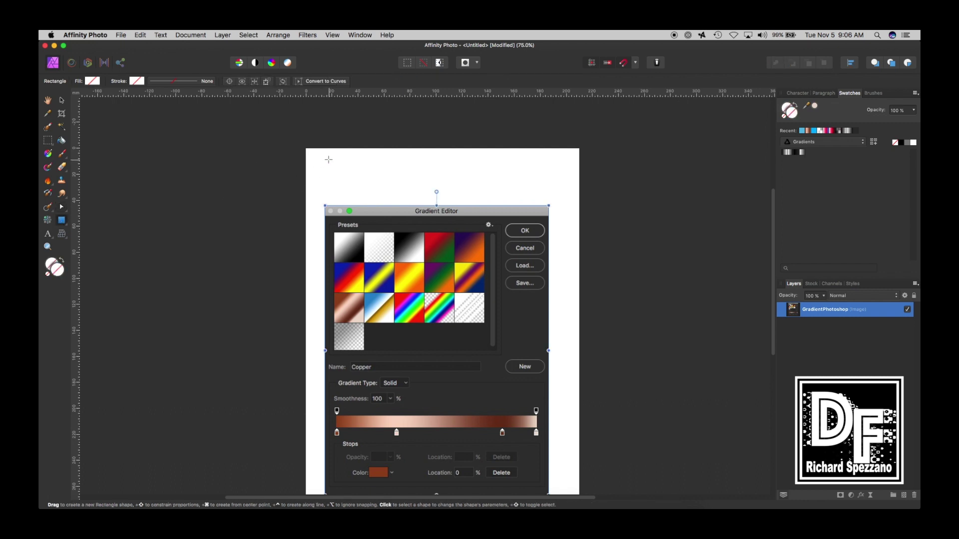
drag(325, 157, 549, 200)
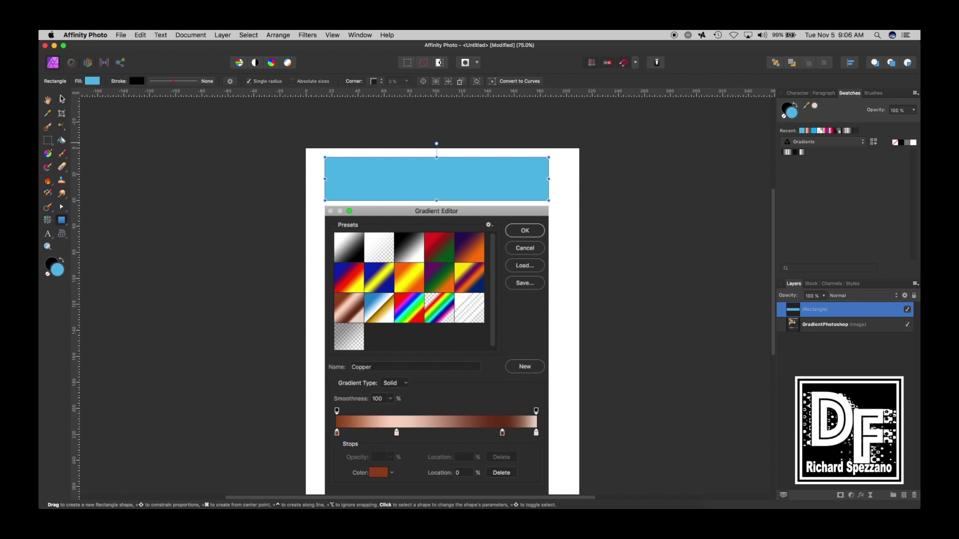
click(62, 100)
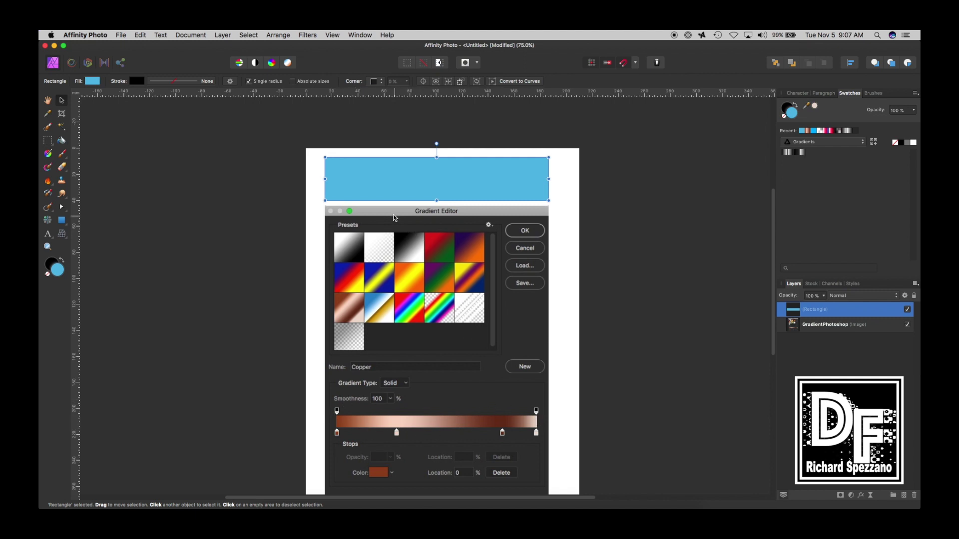
mouse_move(395, 213)
mouse_down()
mouse_move(451, 214)
mouse_move(409, 206)
mouse_move(392, 182)
mouse_move(397, 216)
mouse_up()
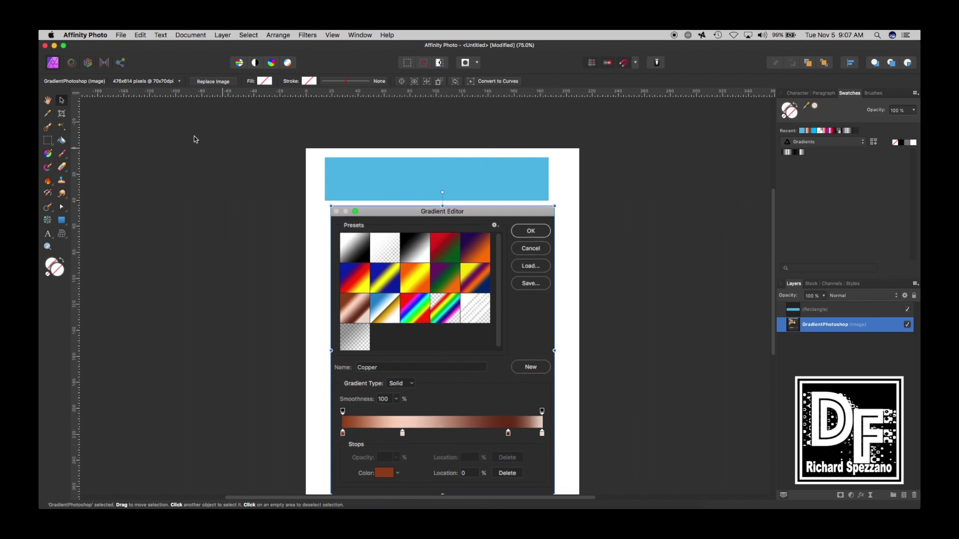
Apply a left-to-right linear gradient across the blue rectangle's full width.
click(200, 172)
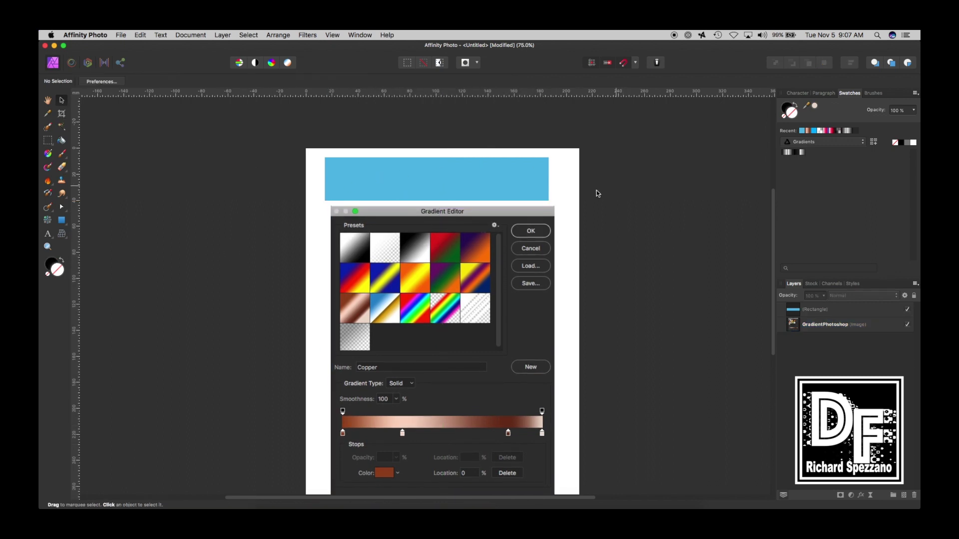
click(422, 179)
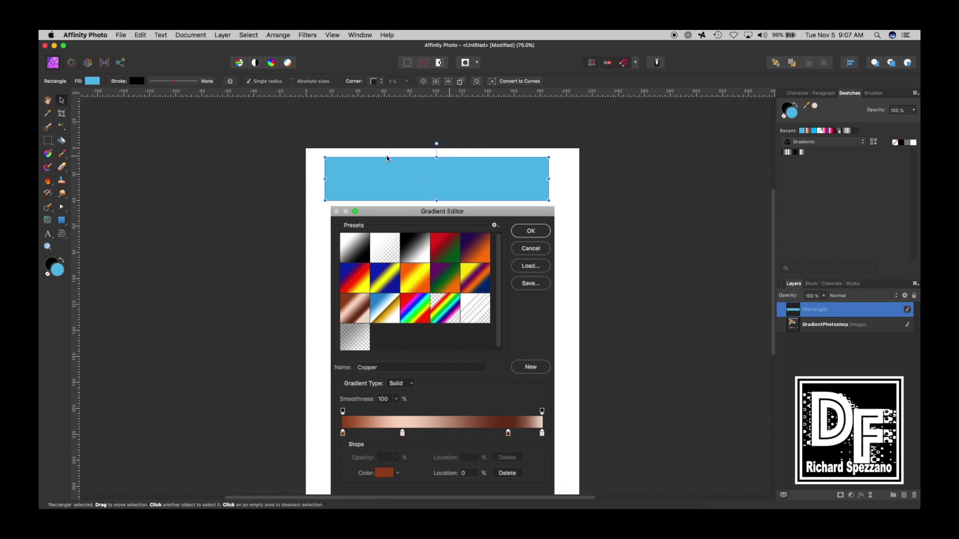
click(48, 154)
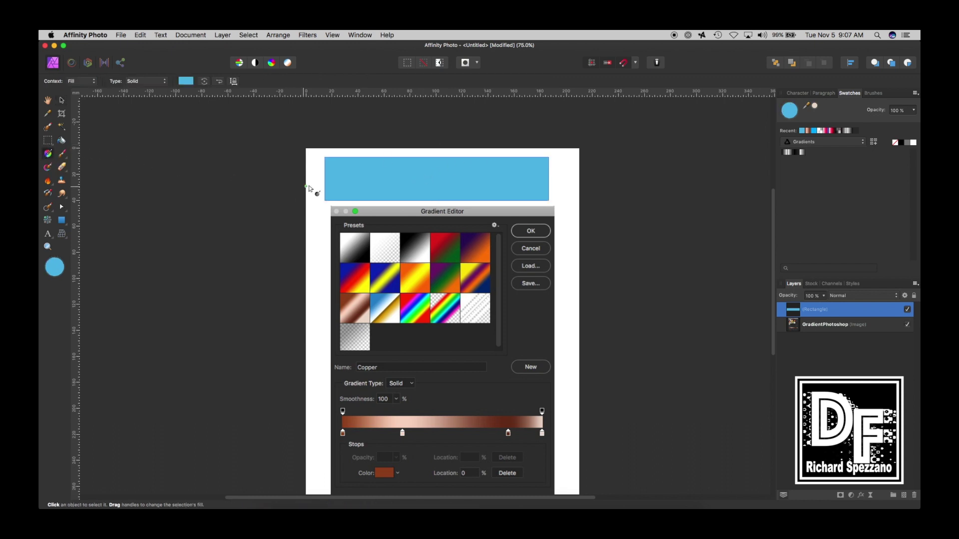
drag(325, 179, 548, 180)
click(186, 82)
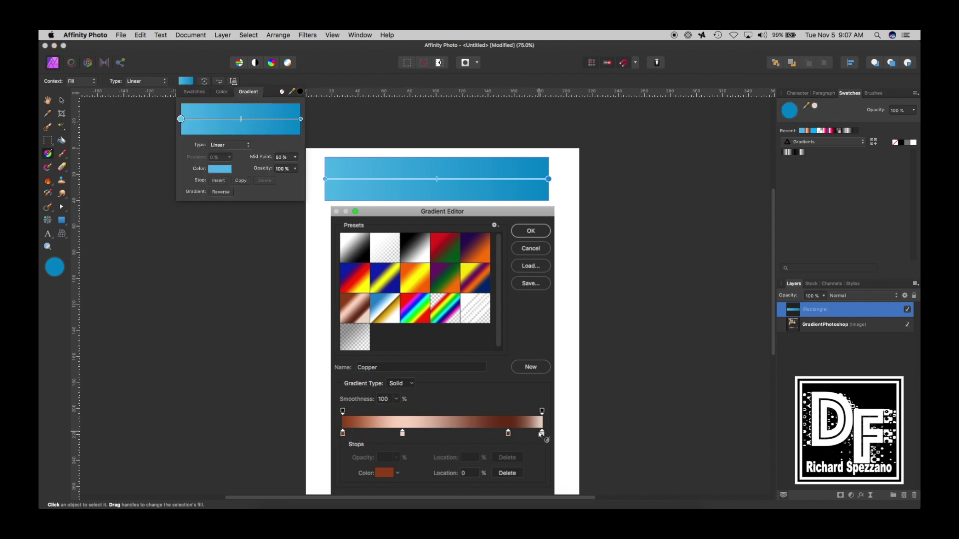
Add two gradient stops and position them at 22% and 82%.
click(218, 181)
click(219, 181)
drag(241, 120, 208, 126)
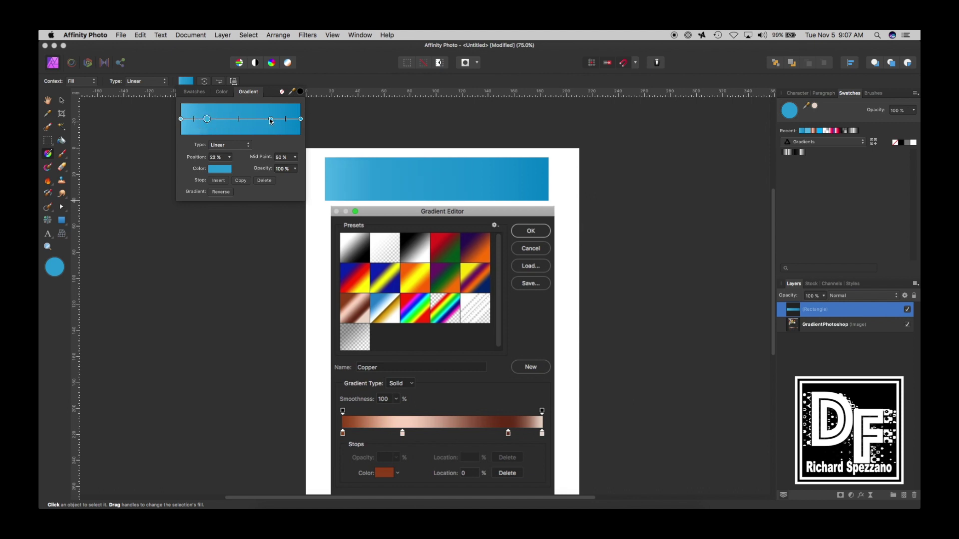
drag(270, 121, 280, 120)
Sample dark brown for the left stop and light peach for the 22% stop from the Copper preset.
click(181, 119)
click(213, 172)
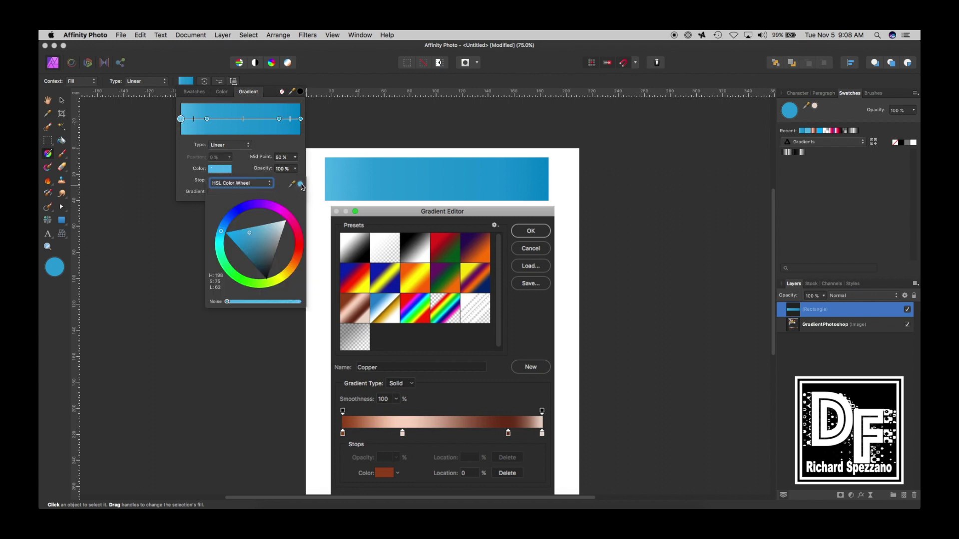
drag(300, 185, 344, 436)
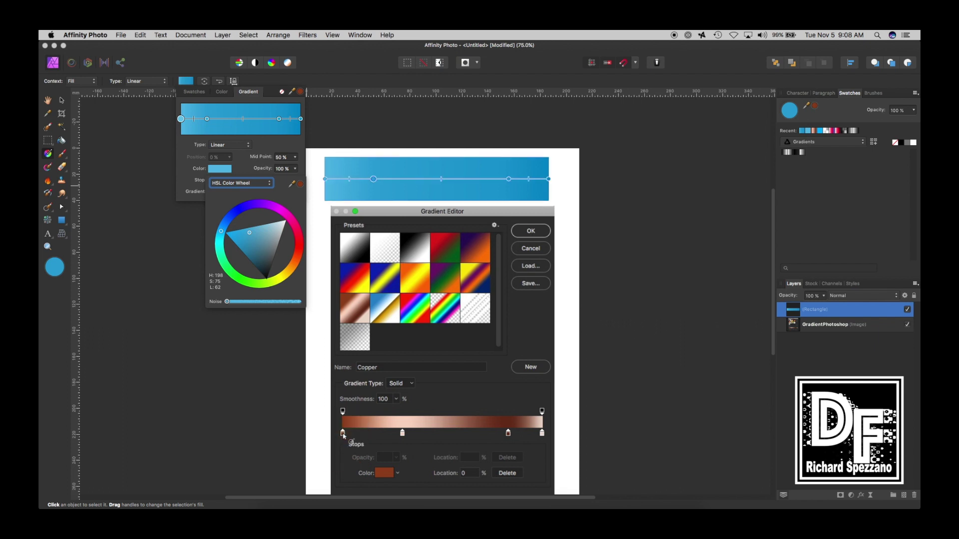
click(300, 184)
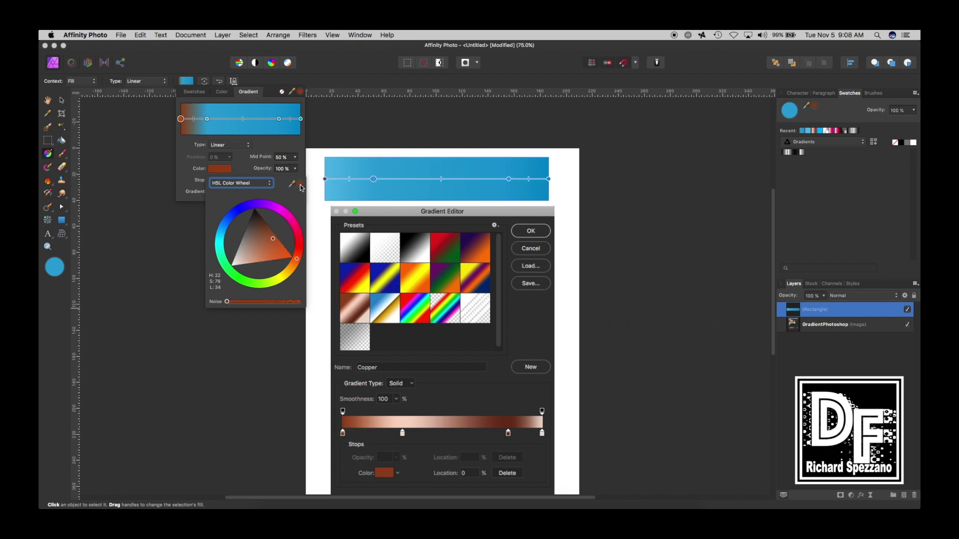
click(207, 119)
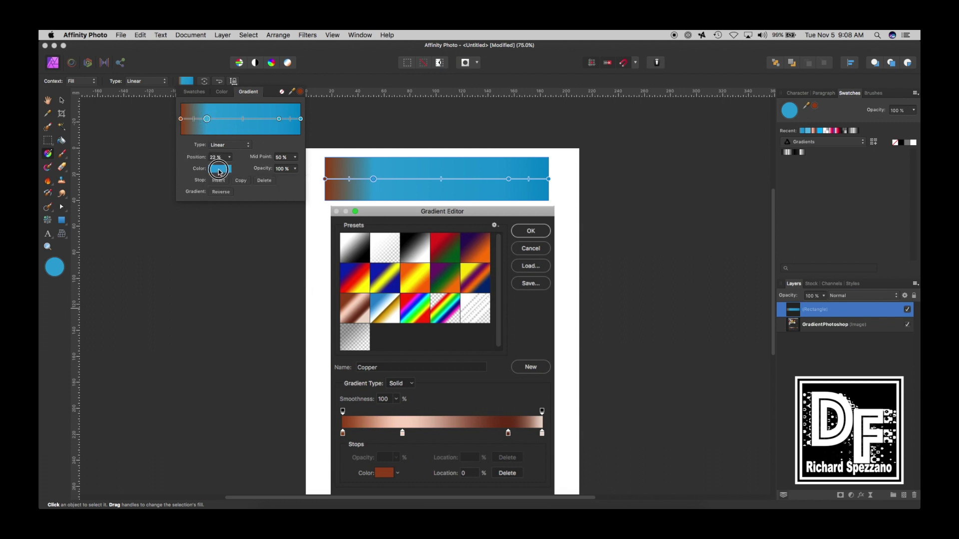
click(220, 169)
drag(300, 185, 402, 436)
click(301, 185)
Sample dark copper for the 82% stop and copper for the right end stop.
click(280, 119)
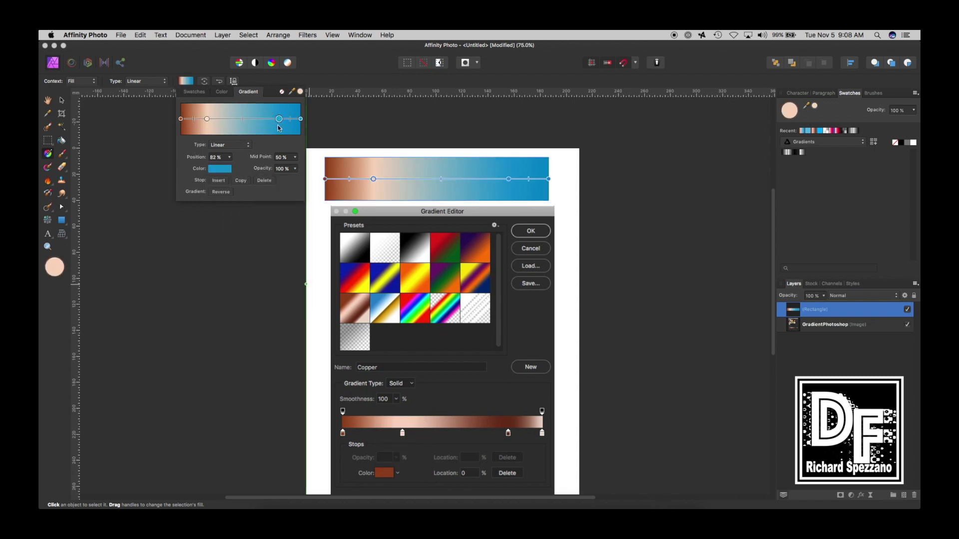
click(221, 168)
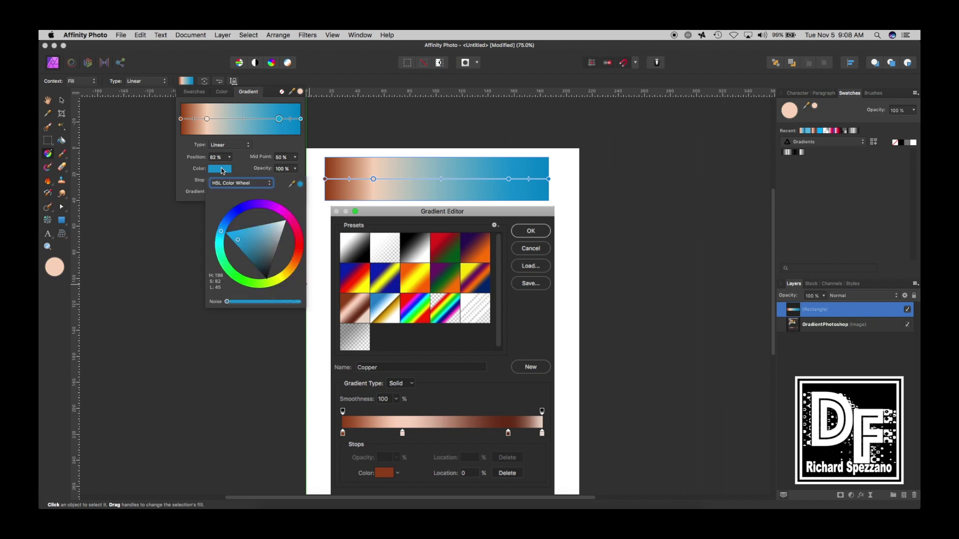
drag(301, 185, 509, 436)
click(300, 184)
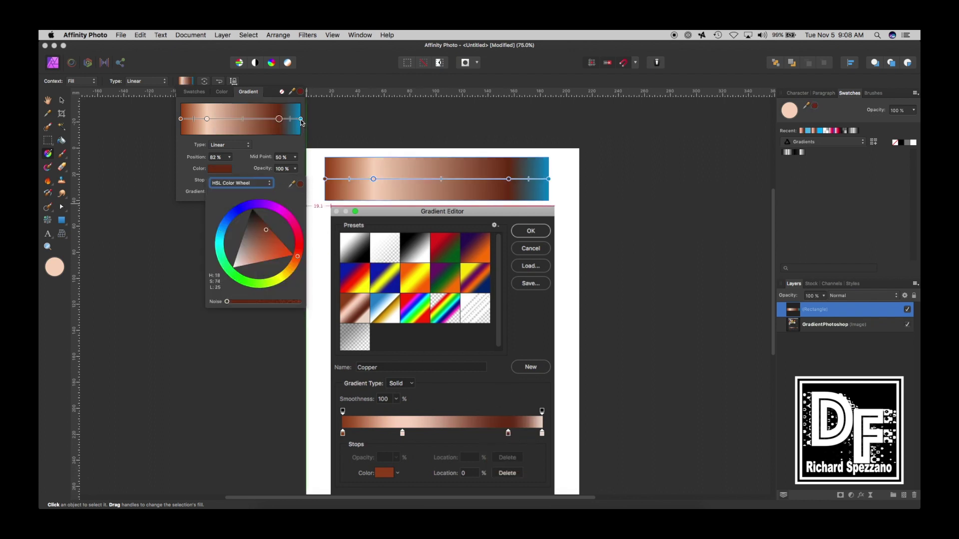
click(301, 121)
click(226, 171)
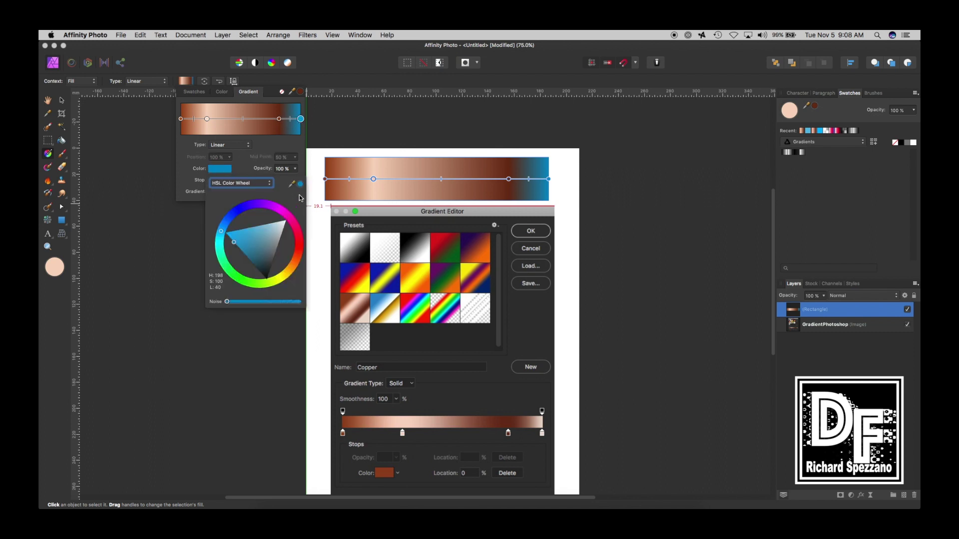
drag(300, 183, 543, 434)
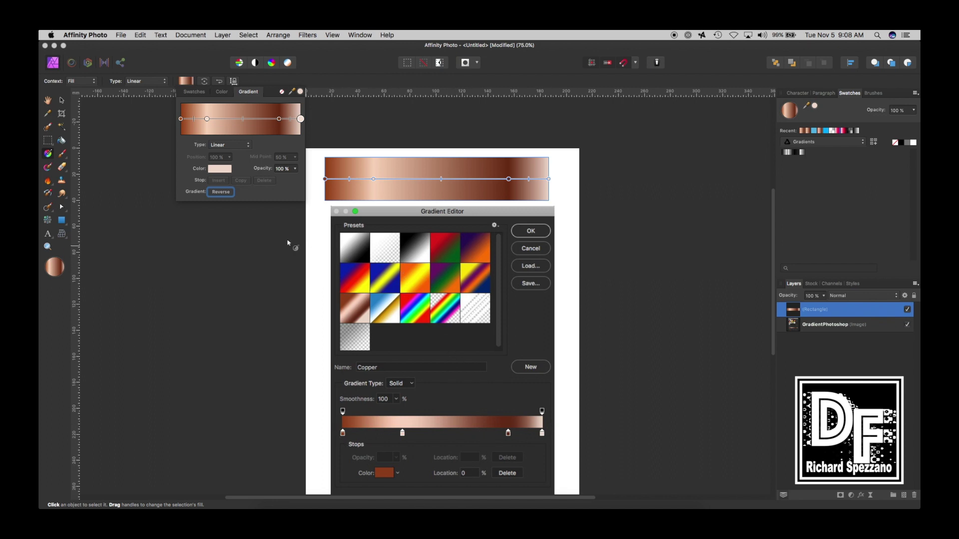
Move the light stop to 29%, the dark copper stop to 78%, and the midpoint to 41%.
drag(207, 121, 216, 120)
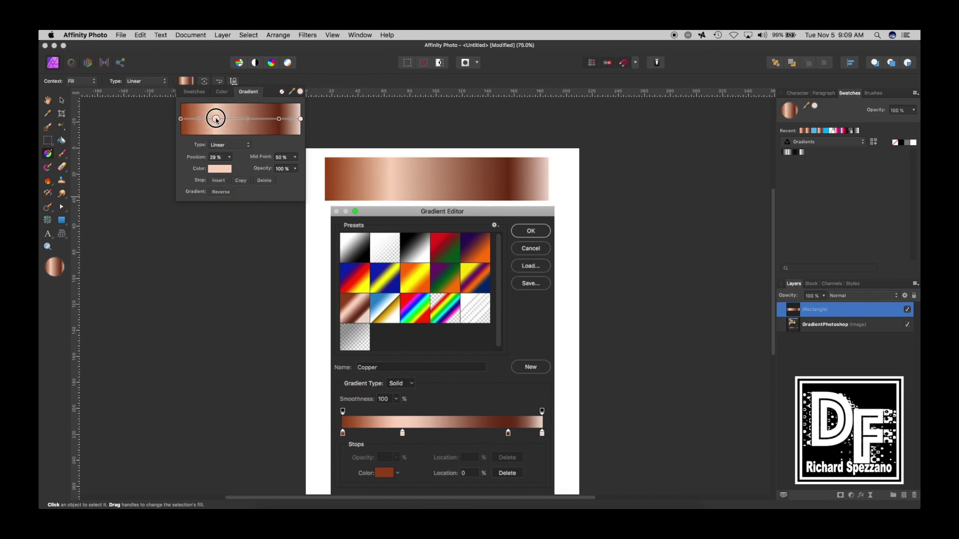
mouse_move(280, 119)
mouse_down()
mouse_move(296, 122)
mouse_move(286, 123)
mouse_up()
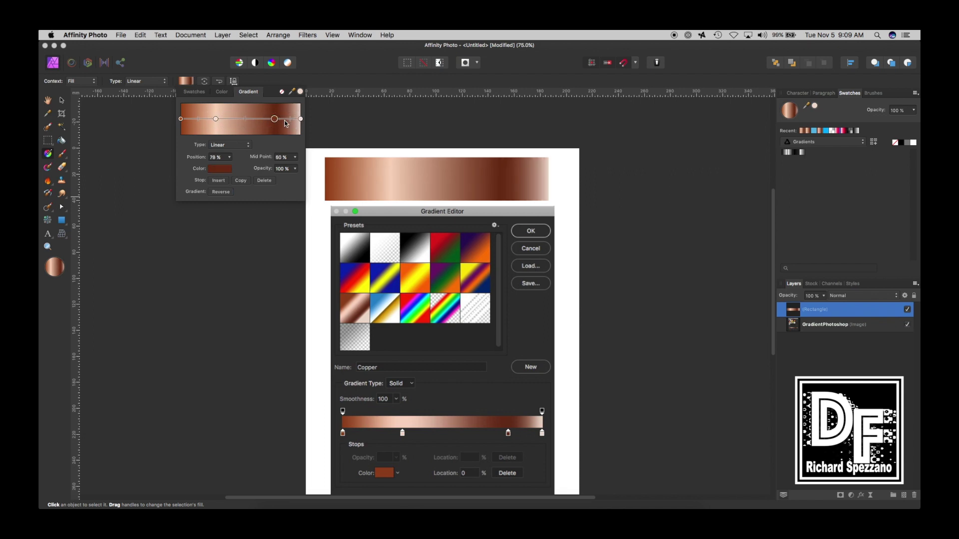
click(246, 121)
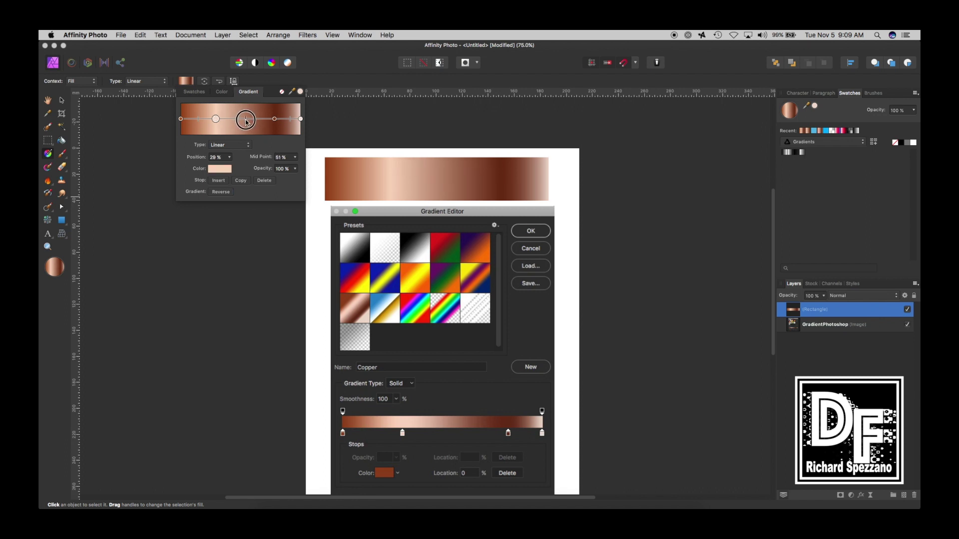
drag(198, 120, 198, 122)
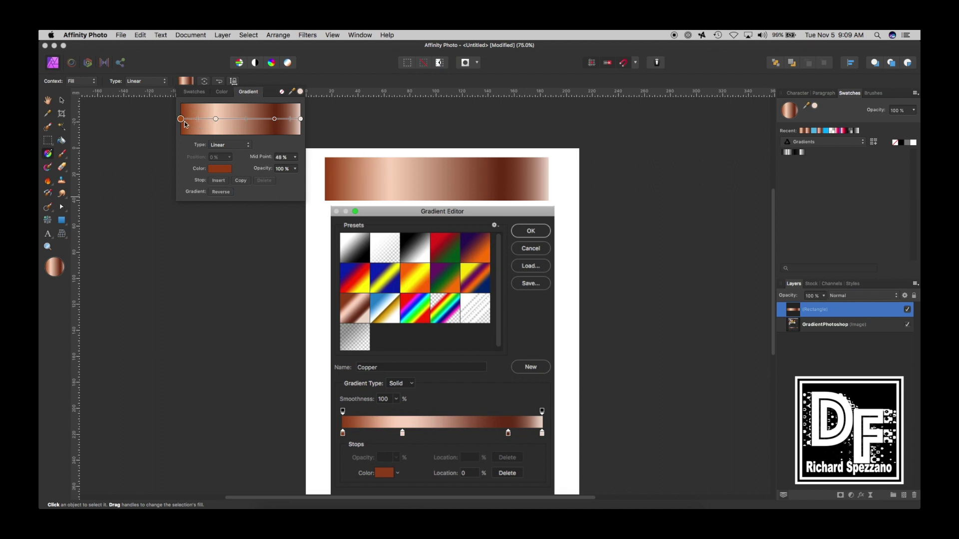
Switch the Swatches panel to Colours and back to Gradients, then select the copper rectangle.
click(850, 142)
click(849, 142)
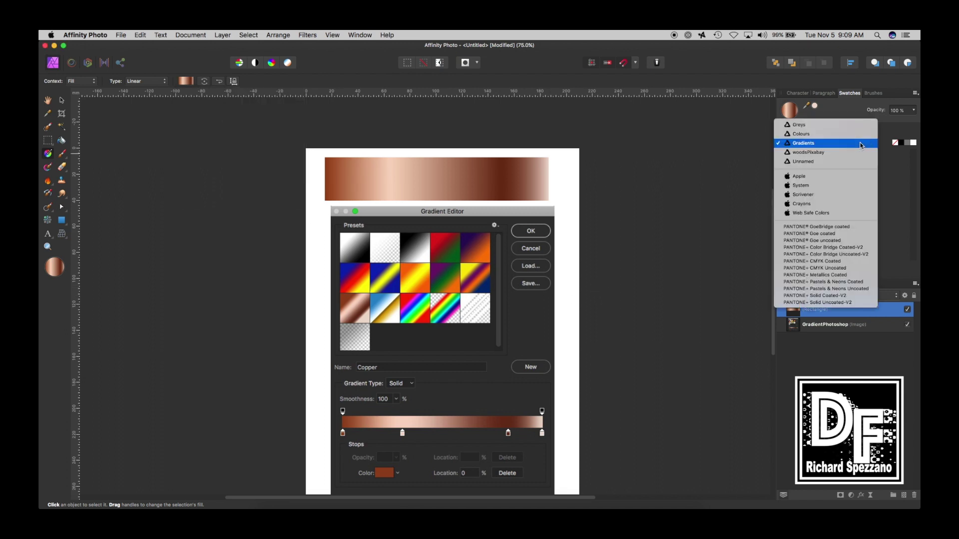
click(790, 134)
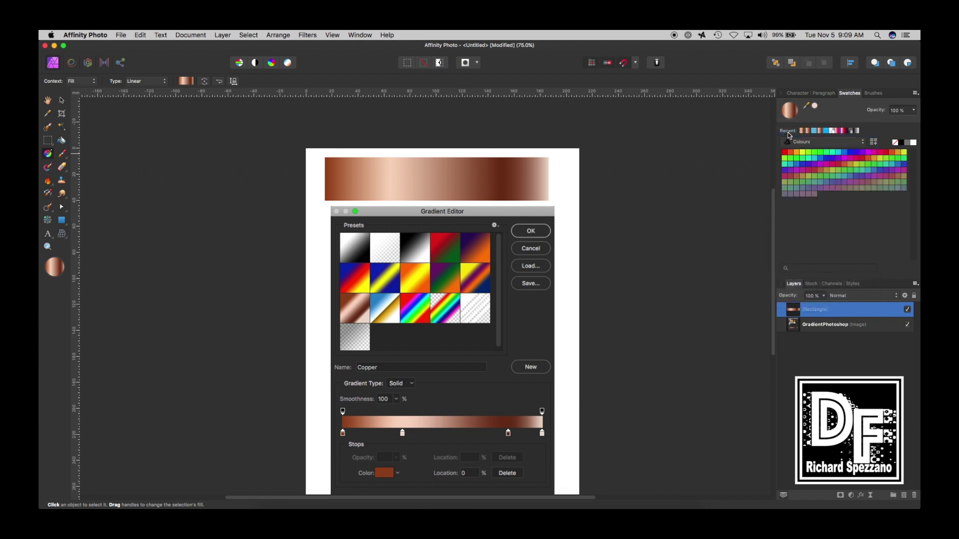
click(862, 144)
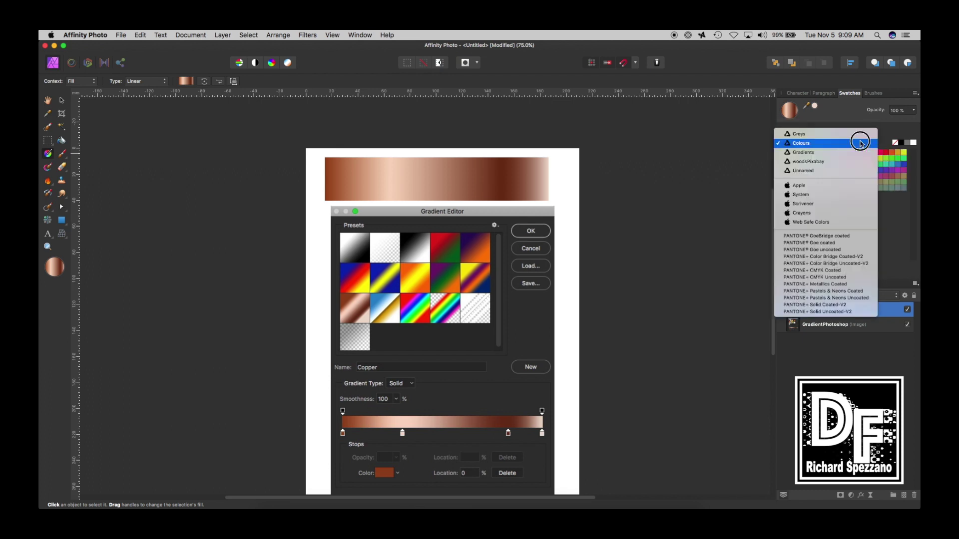
click(787, 152)
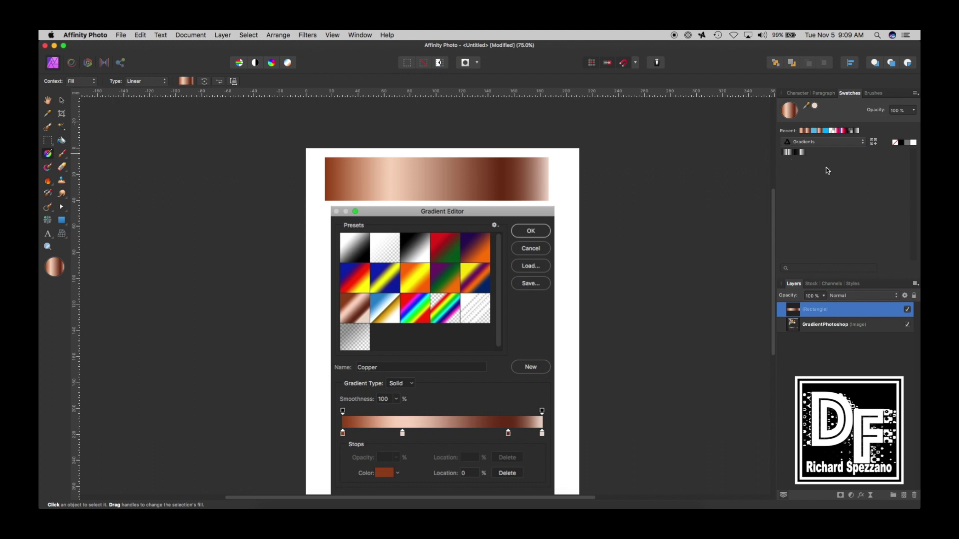
click(64, 103)
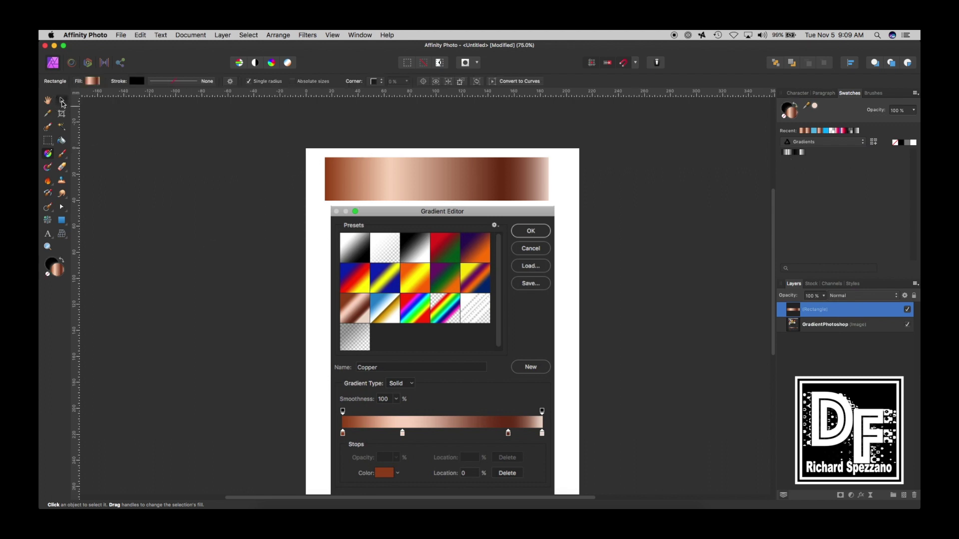
click(348, 172)
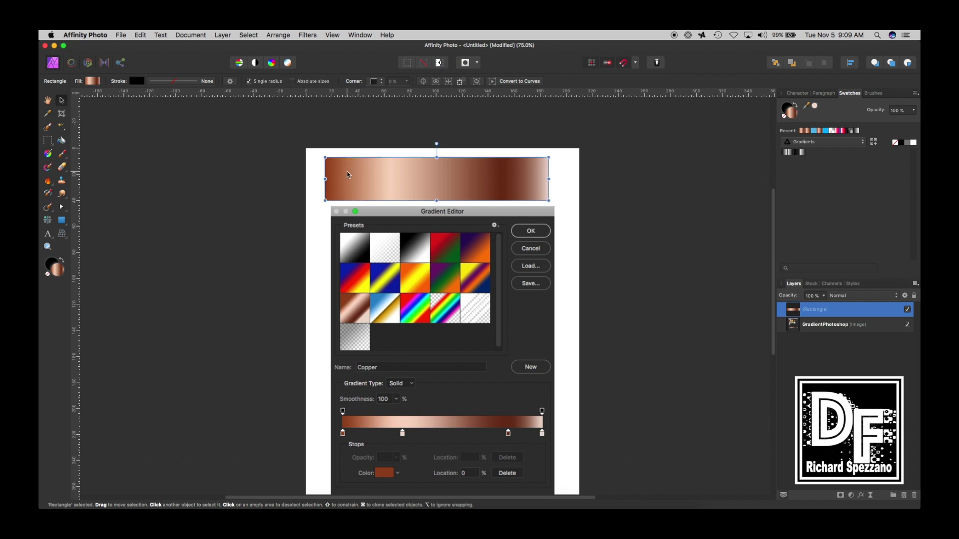
Add the rectangle's gradient to the Gradients palette and rename the swatch Copper.
click(874, 143)
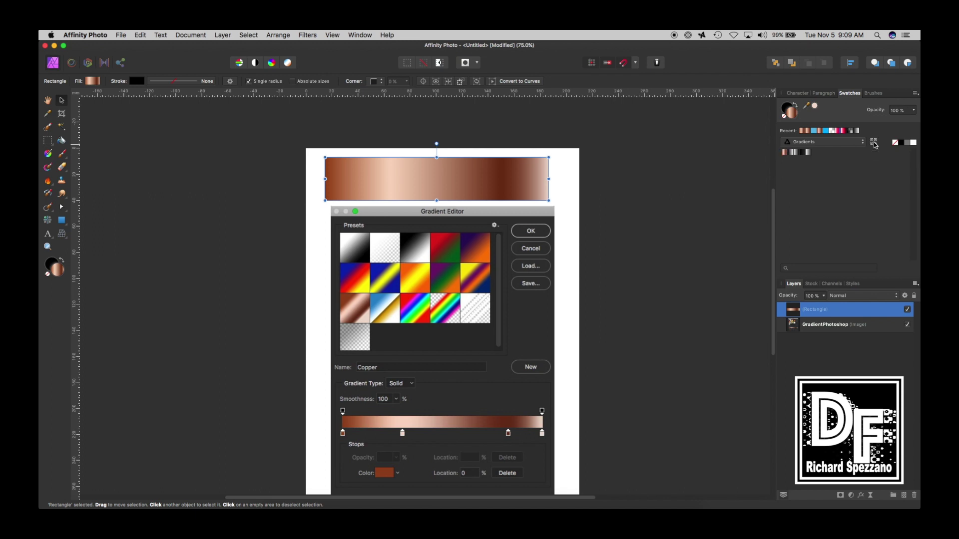
right_click(785, 156)
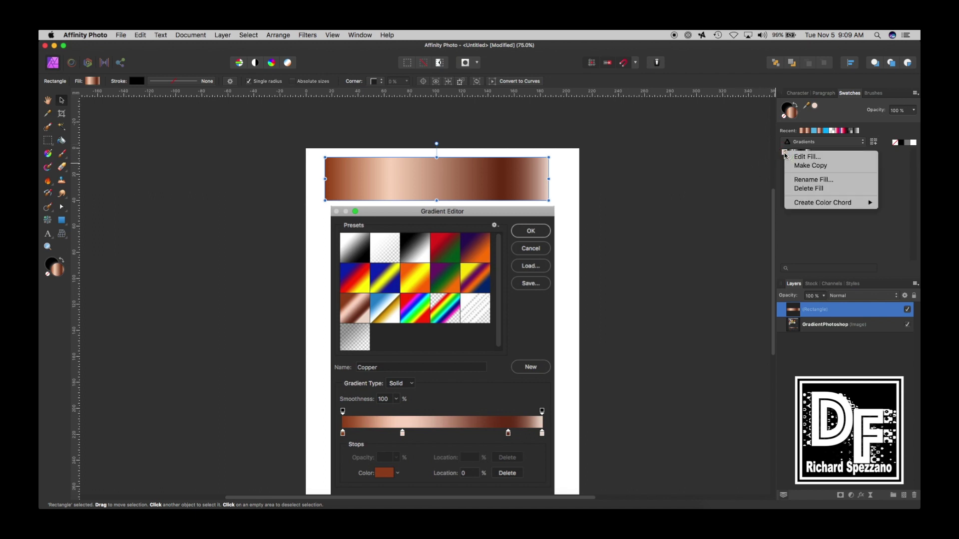
click(796, 180)
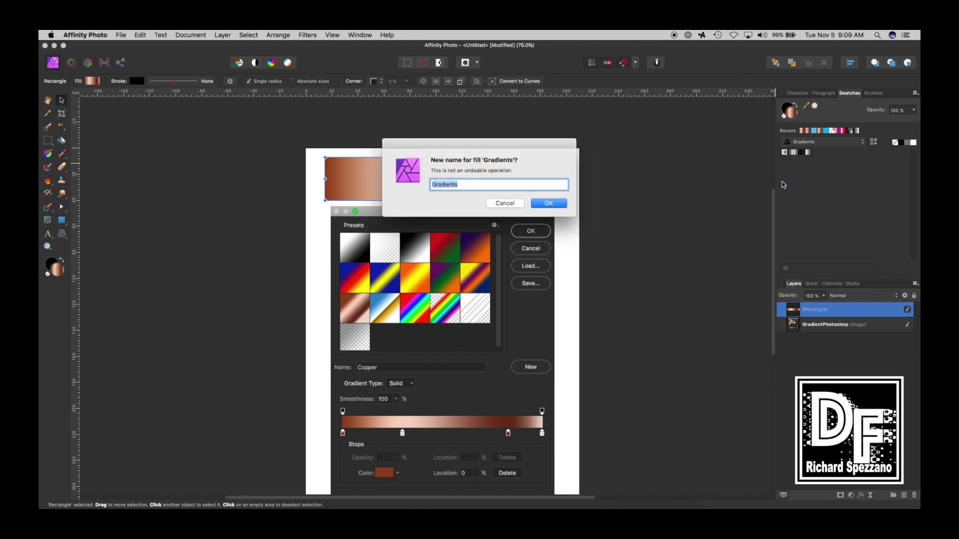
text(Copper)
click(558, 205)
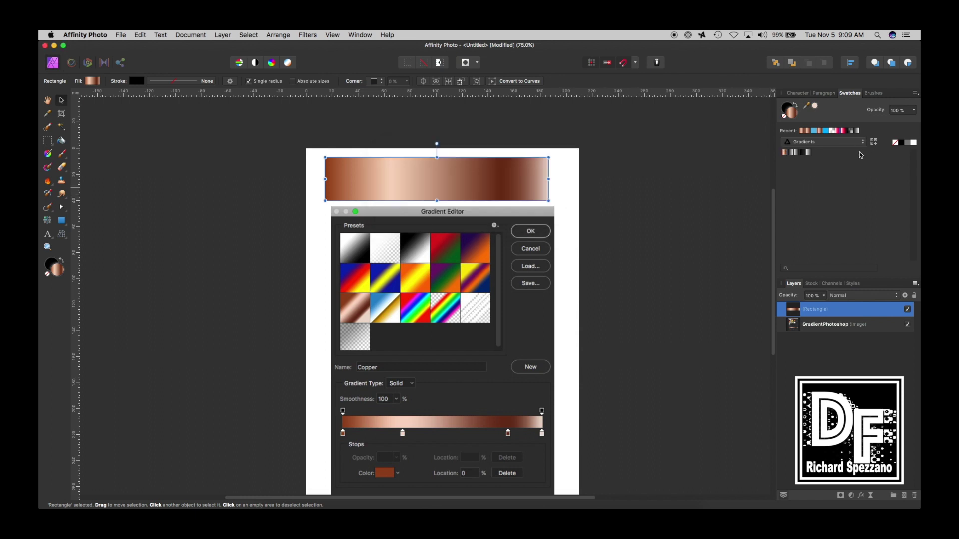
Display the palette swatches at Large size and as a named list.
click(916, 93)
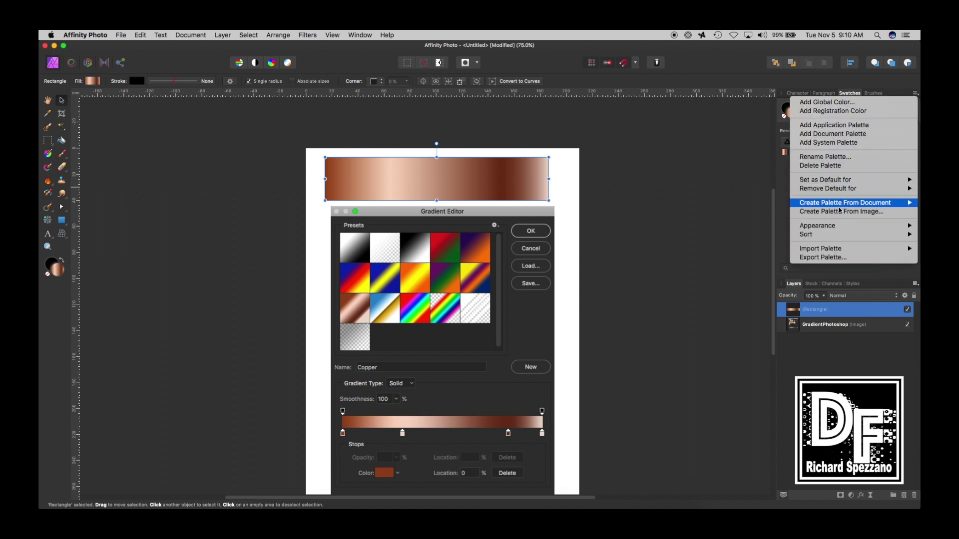
mouse_move(839, 225)
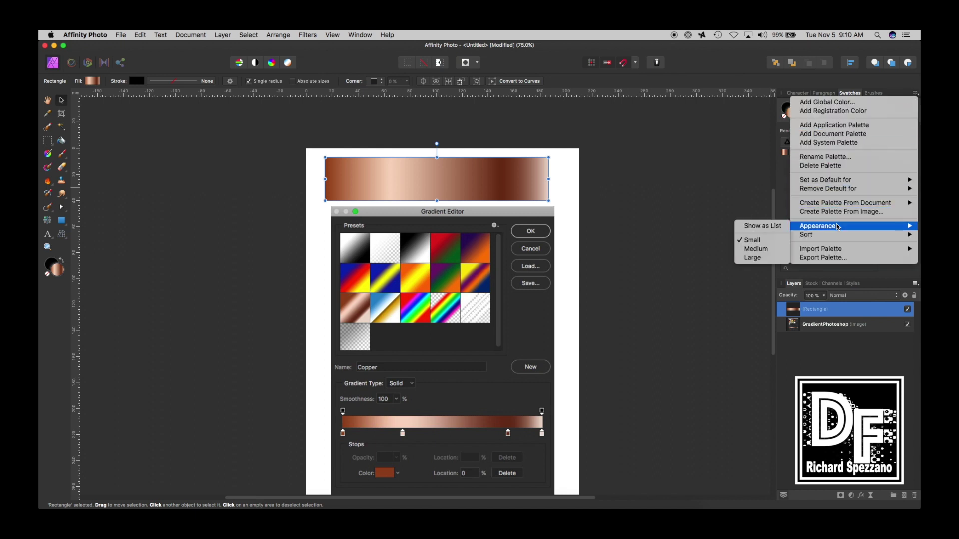
click(747, 258)
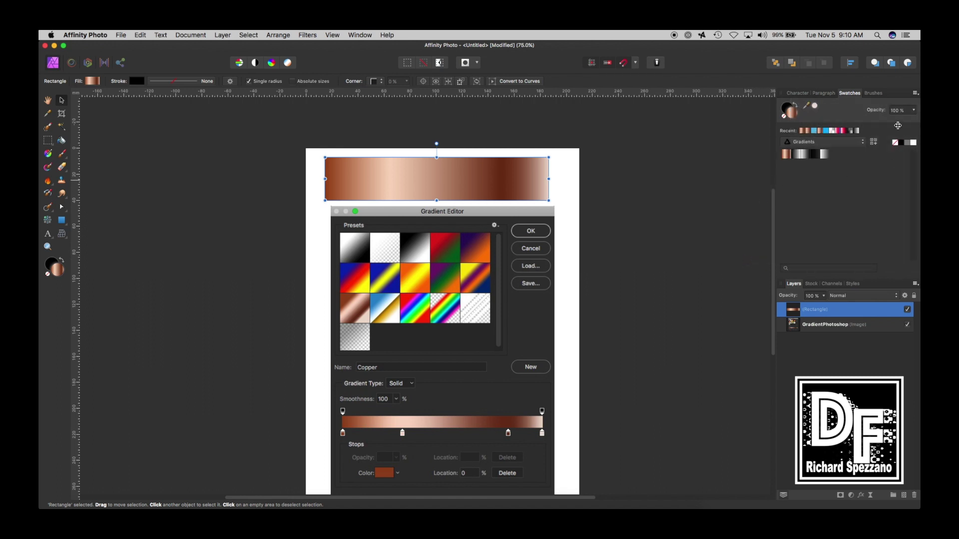
click(916, 93)
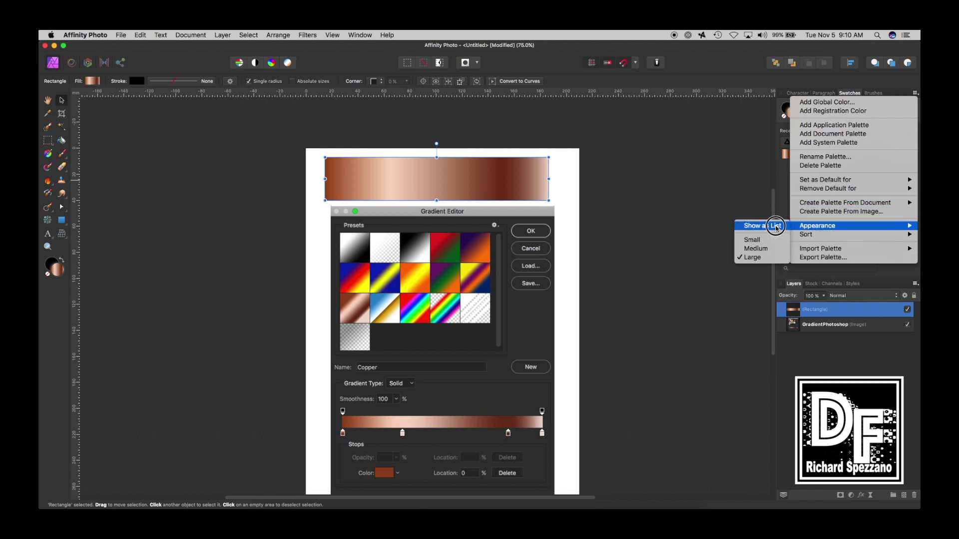
click(777, 230)
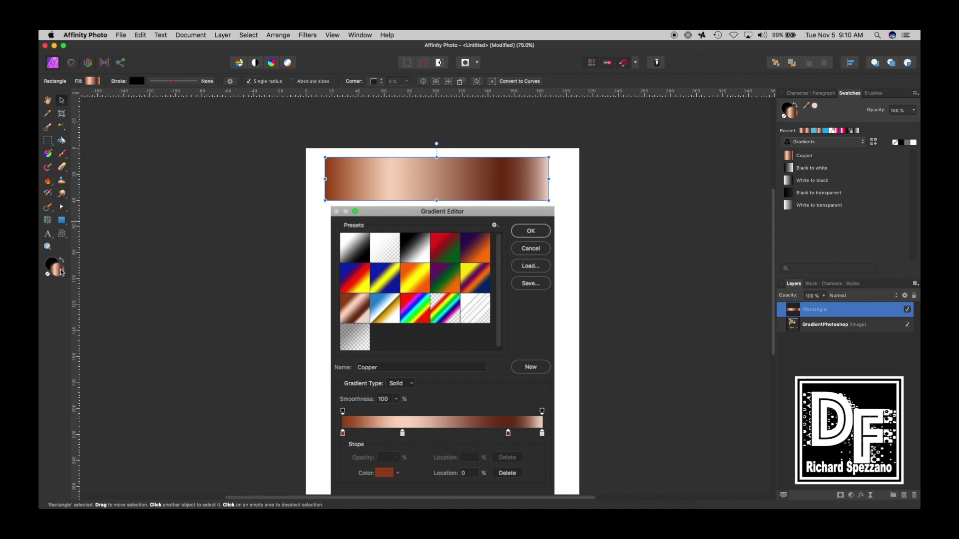
Undo to a plain fill and lay a new left-to-right linear gradient on the rectangle.
key(super+z)
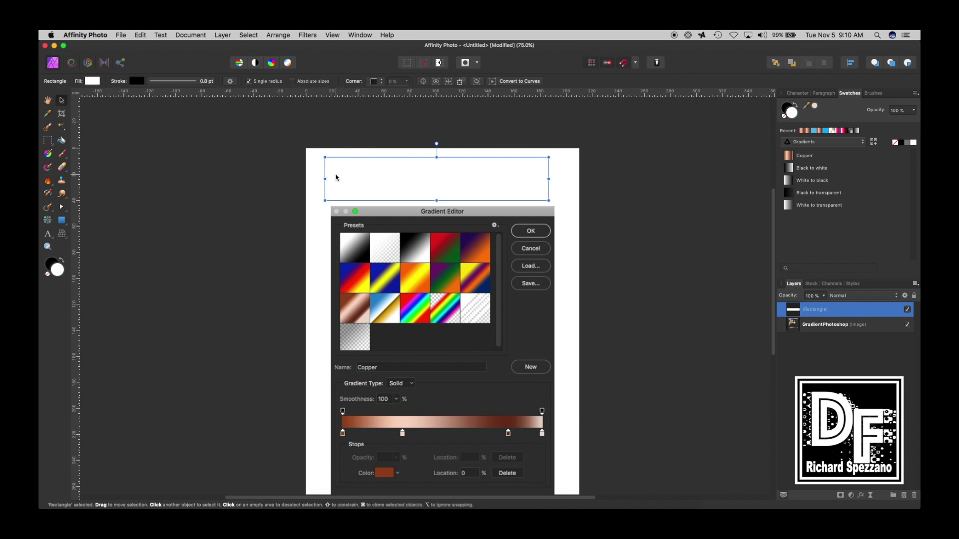
click(47, 154)
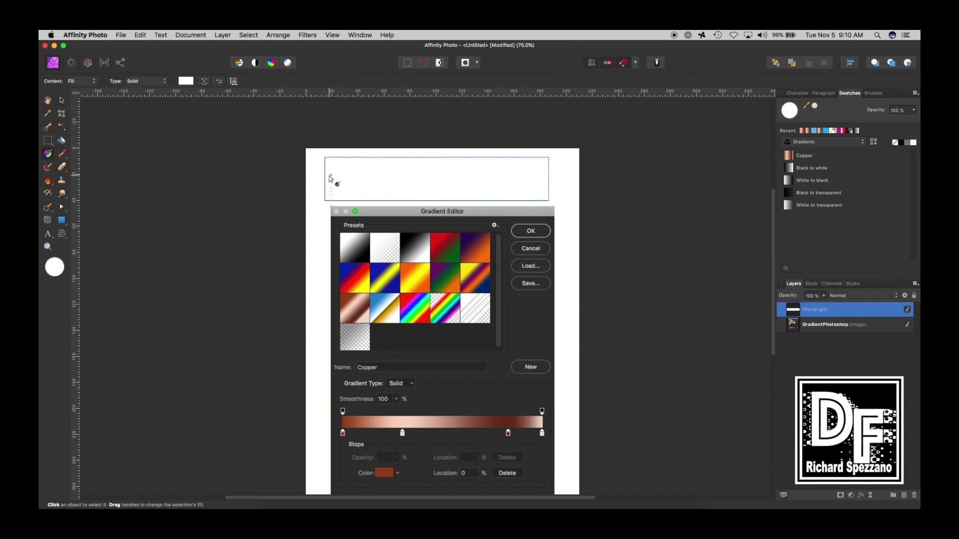
drag(325, 178, 548, 179)
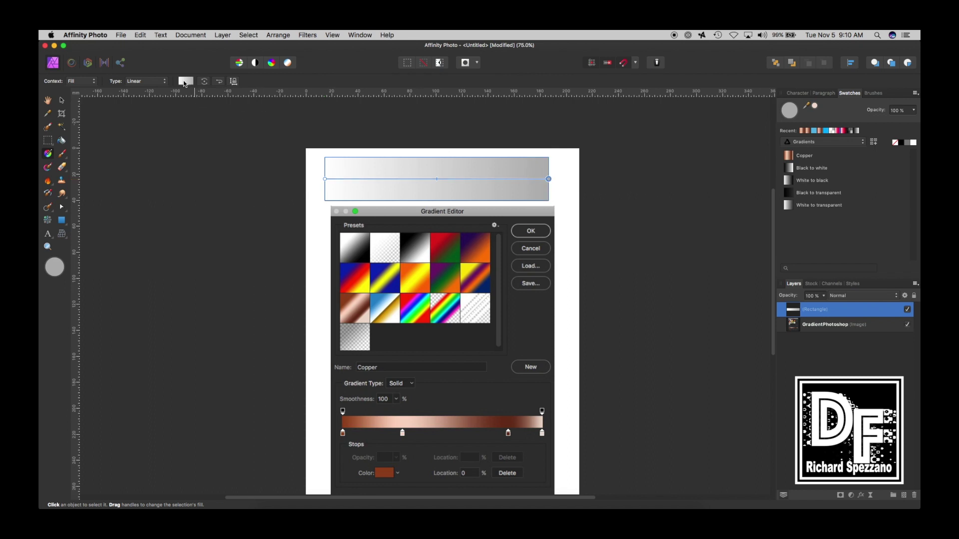
click(186, 81)
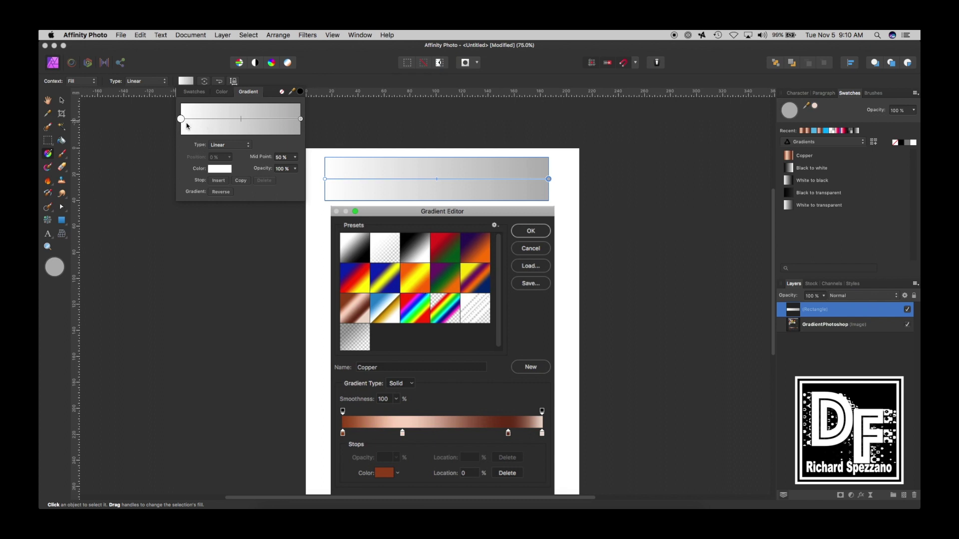
Sample orange for the left stop and add a middle stop sampled yellow from the presets.
click(220, 170)
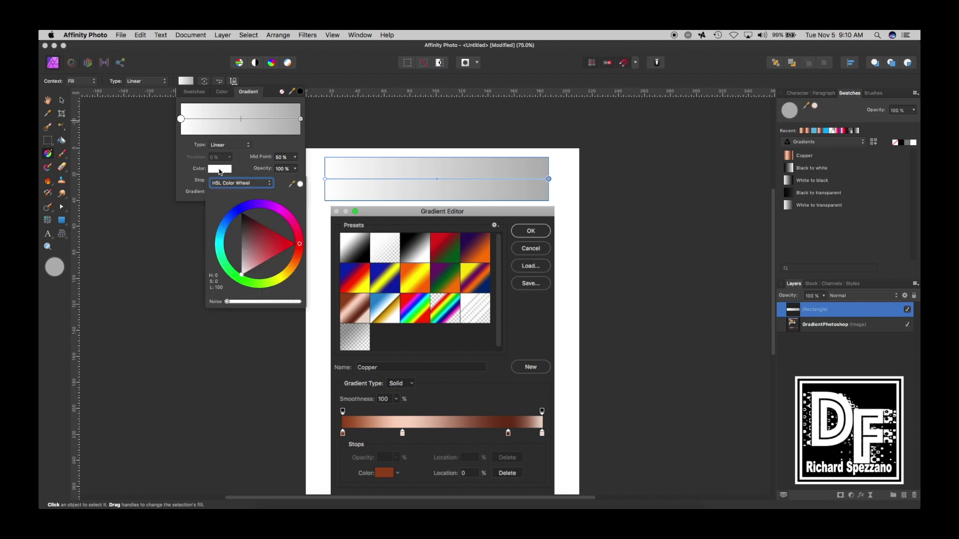
drag(300, 184, 407, 267)
click(300, 184)
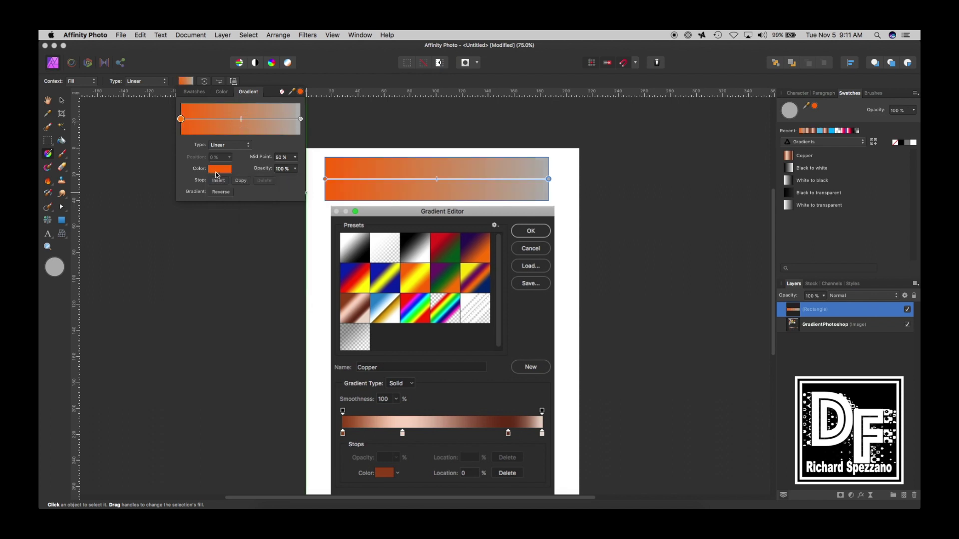
click(221, 182)
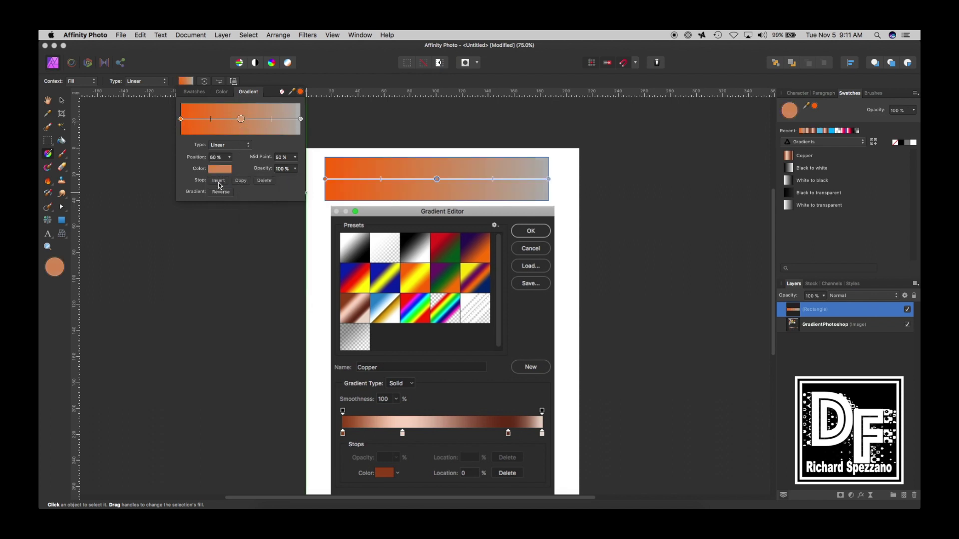
click(227, 169)
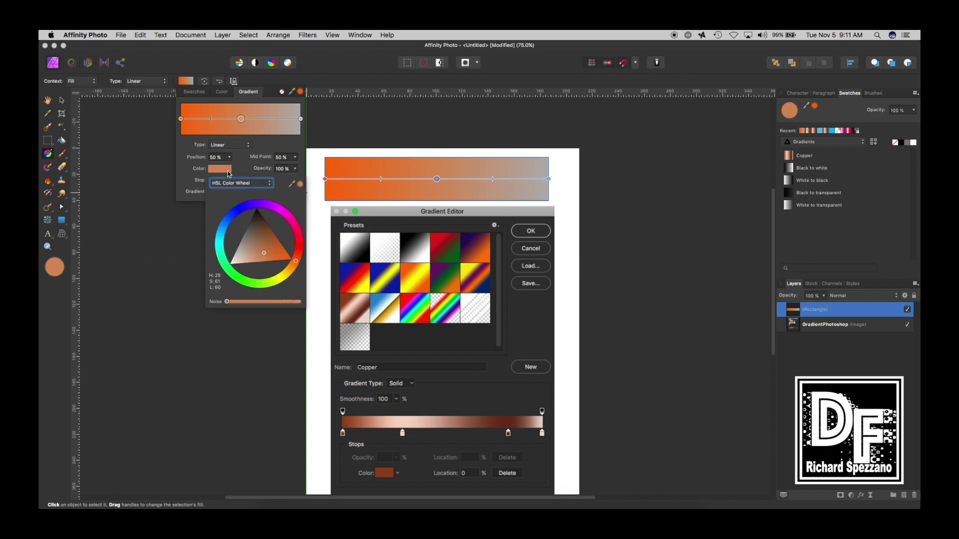
drag(300, 184, 412, 281)
click(300, 184)
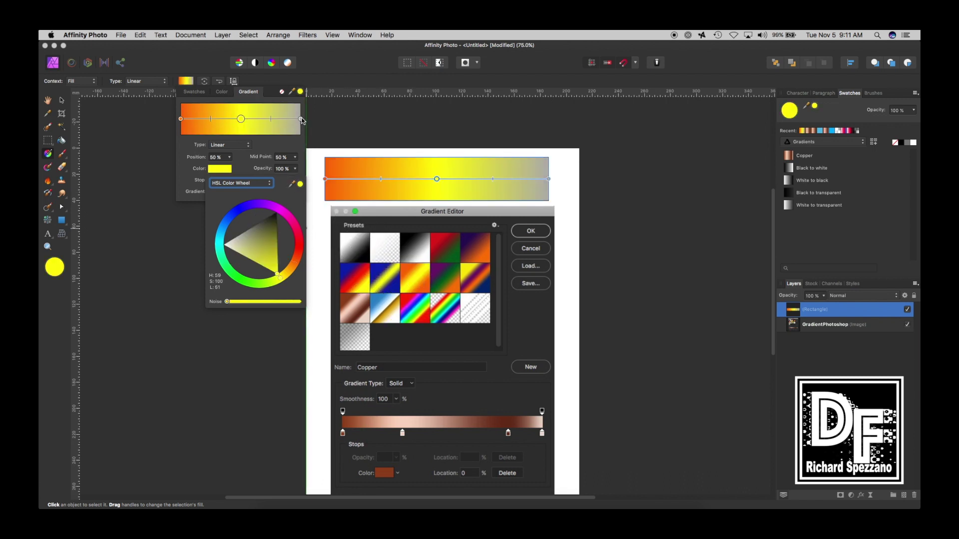
Set the right end stop to a sampled orange and close the gradient settings.
click(301, 120)
click(210, 172)
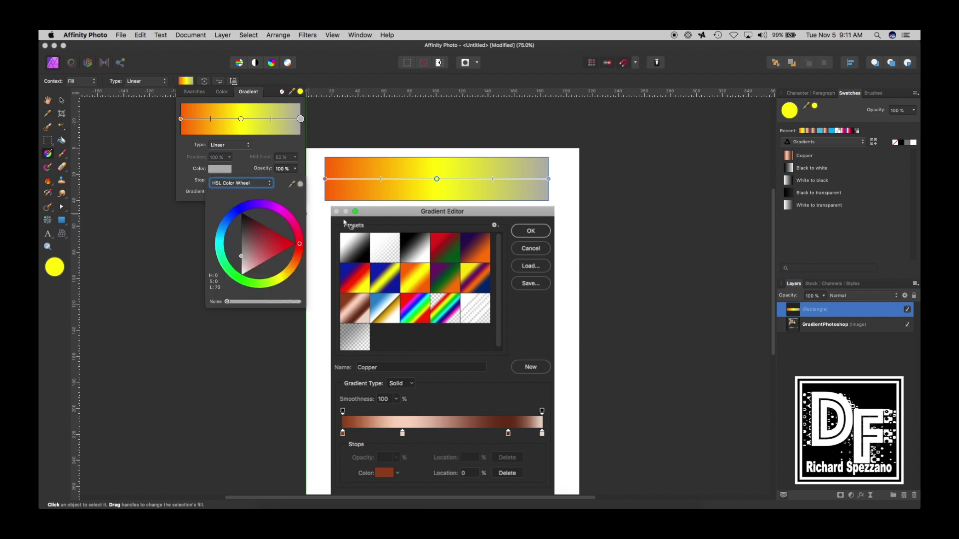
drag(300, 184, 422, 292)
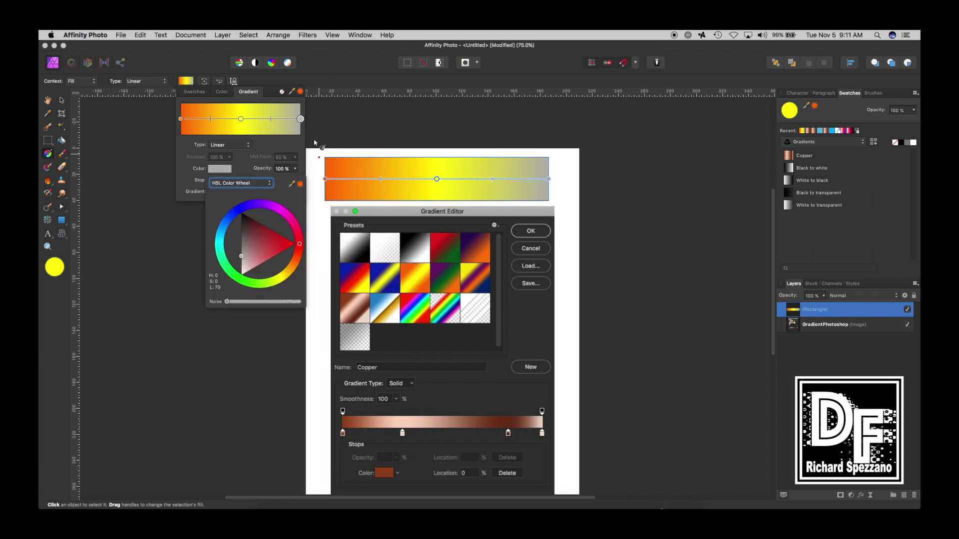
click(301, 186)
click(183, 179)
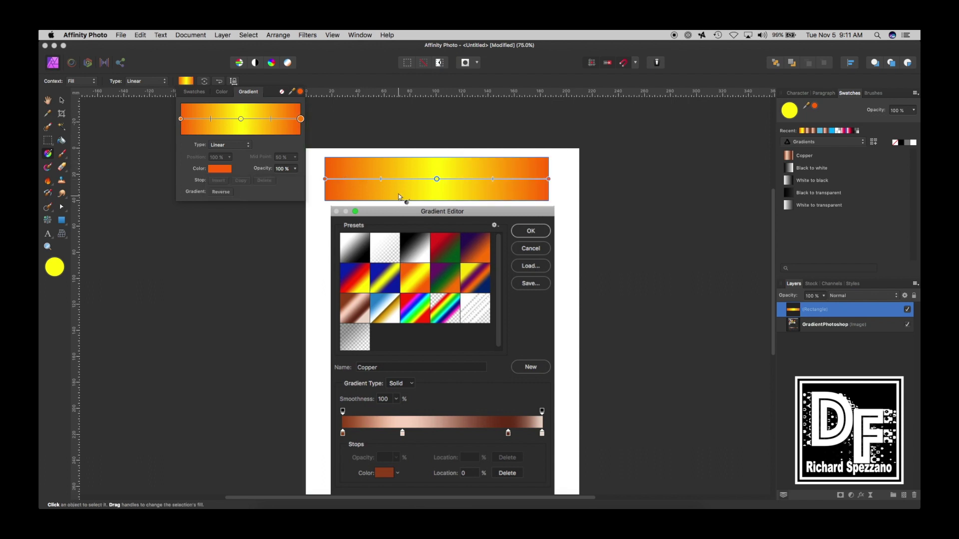
click(377, 179)
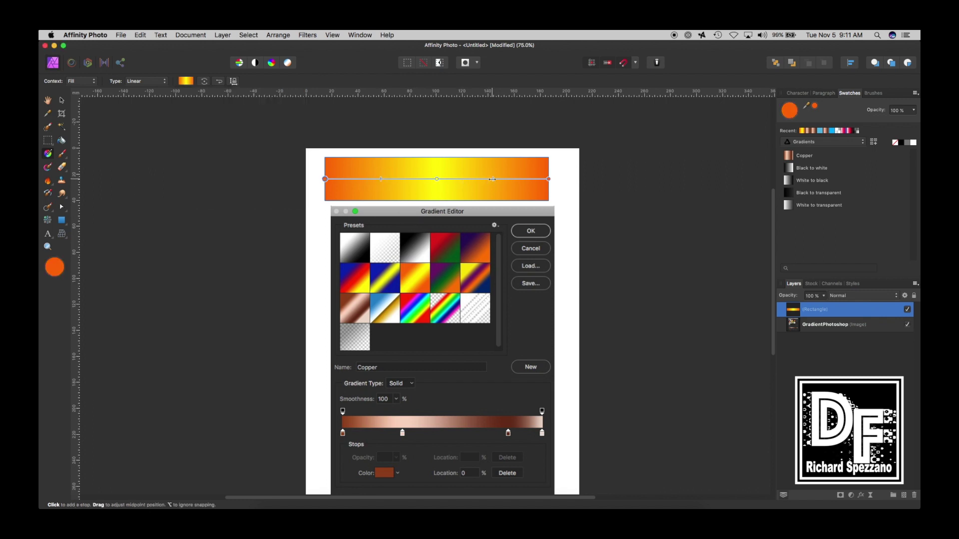
click(495, 179)
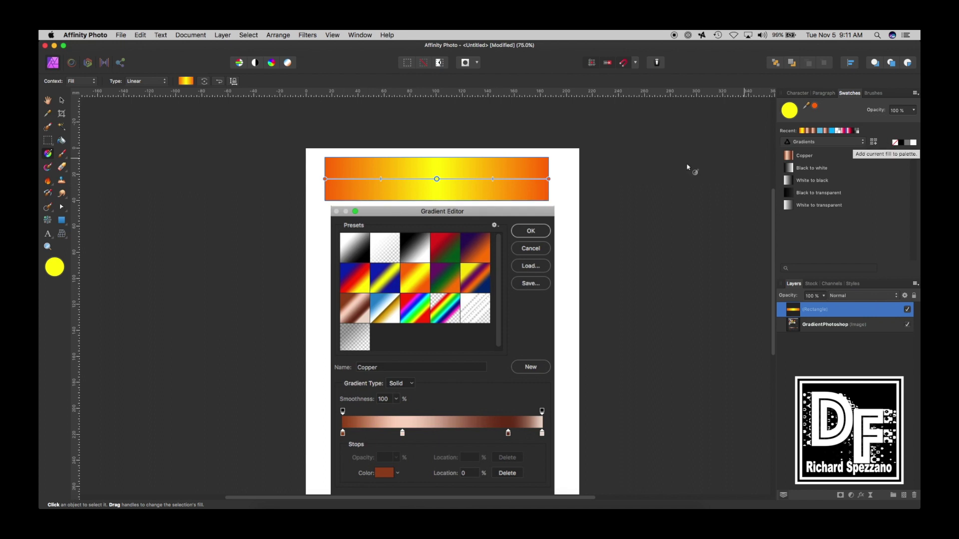
Add the current fill as a new gradient swatch and rename it OrangeYellow.
click(61, 100)
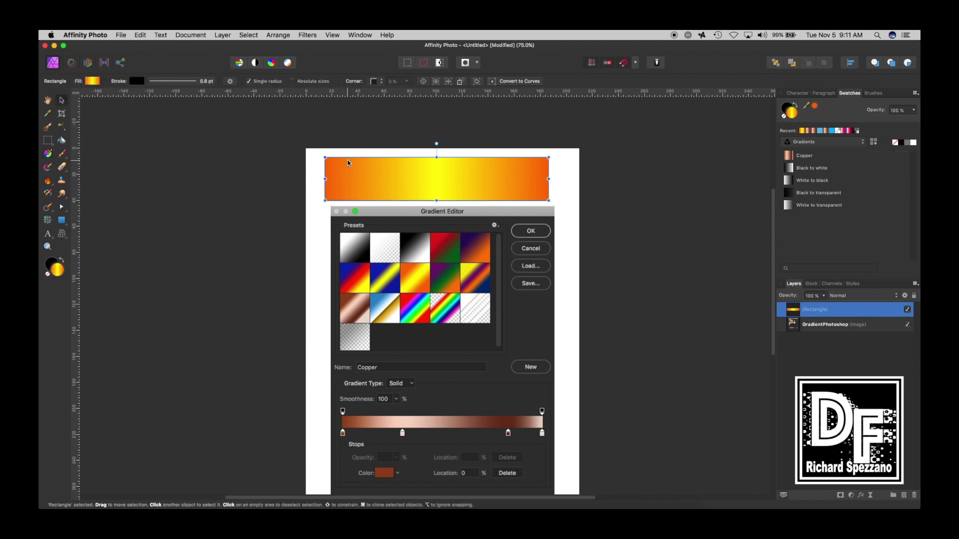
click(874, 144)
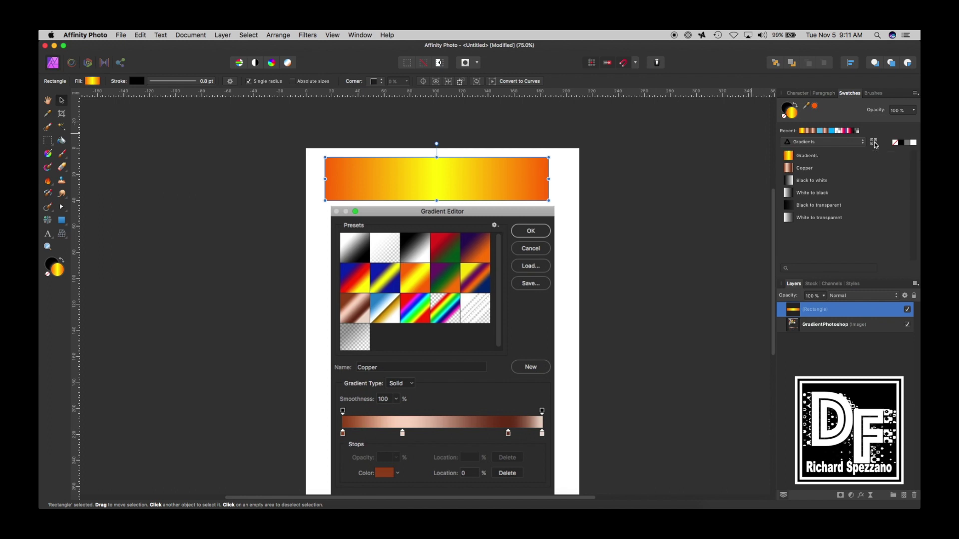
right_click(791, 158)
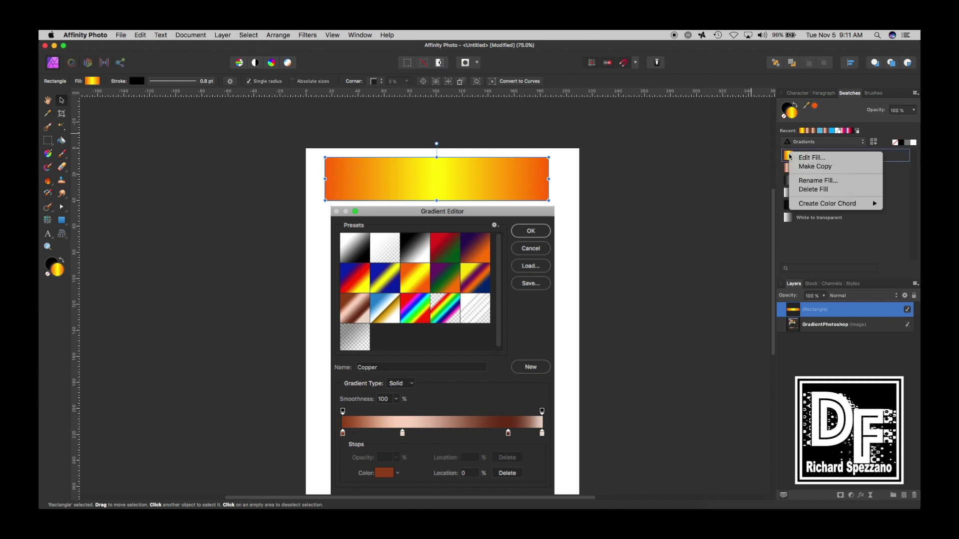
click(809, 179)
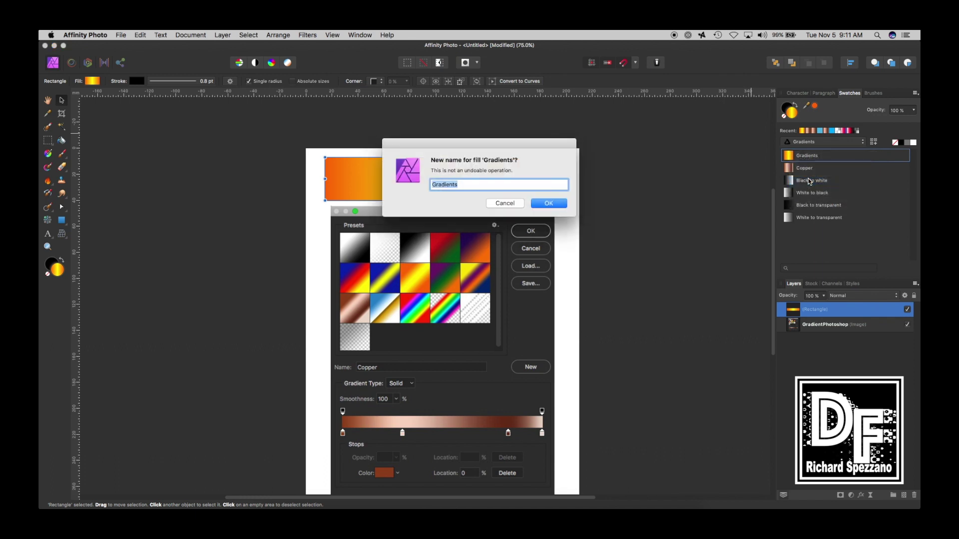
text(OrangeYellow)
click(567, 207)
Shift the reference image down-right and draw a smaller rectangle below the first one.
drag(357, 208, 437, 235)
click(62, 220)
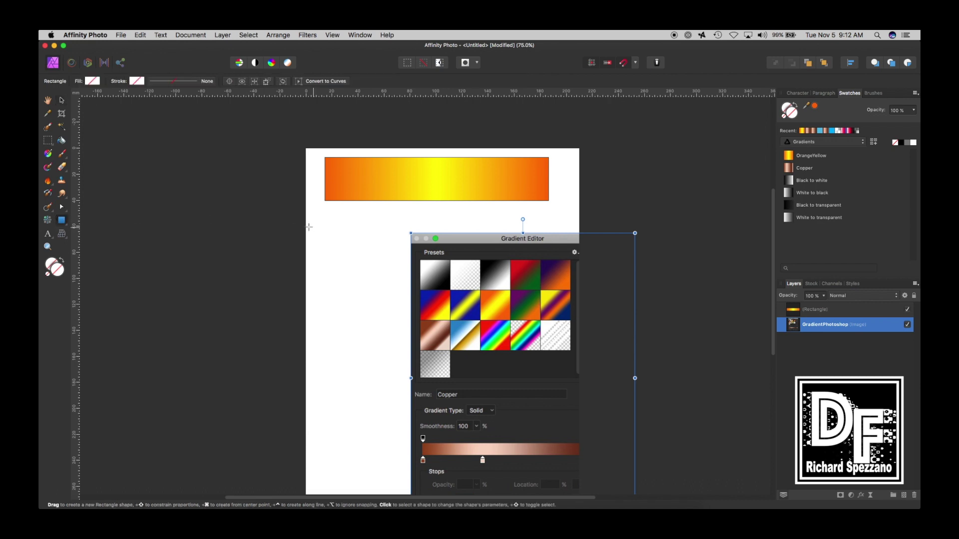
drag(318, 228, 399, 294)
Run a diagonal gradient corner to corner across the new rectangle and apply the Copper swatch.
click(47, 155)
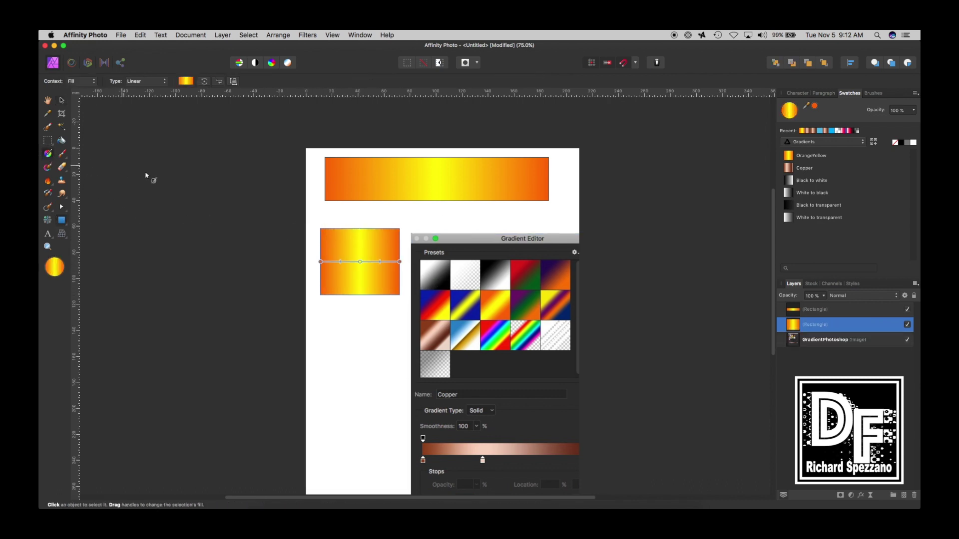
drag(320, 261, 321, 228)
drag(400, 262, 400, 295)
drag(320, 234, 339, 247)
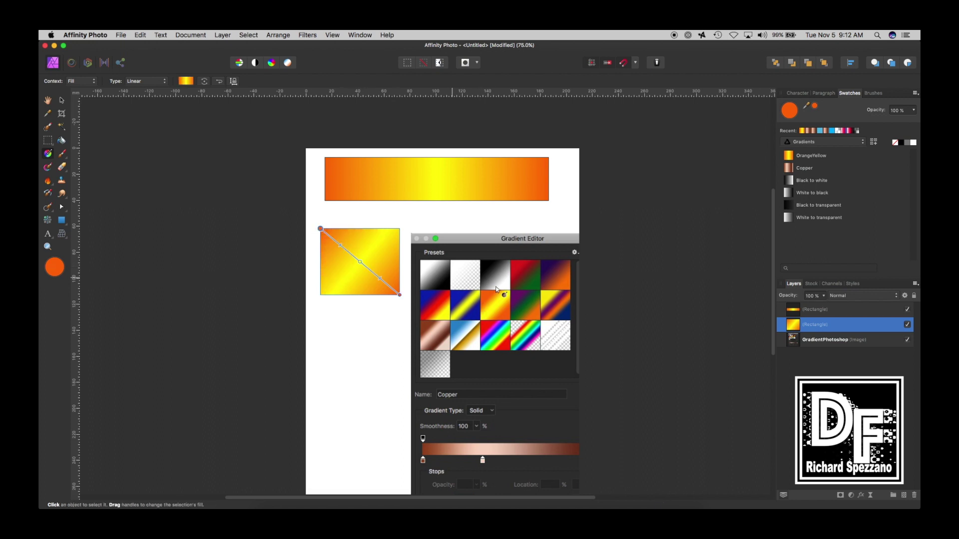
click(380, 278)
click(785, 169)
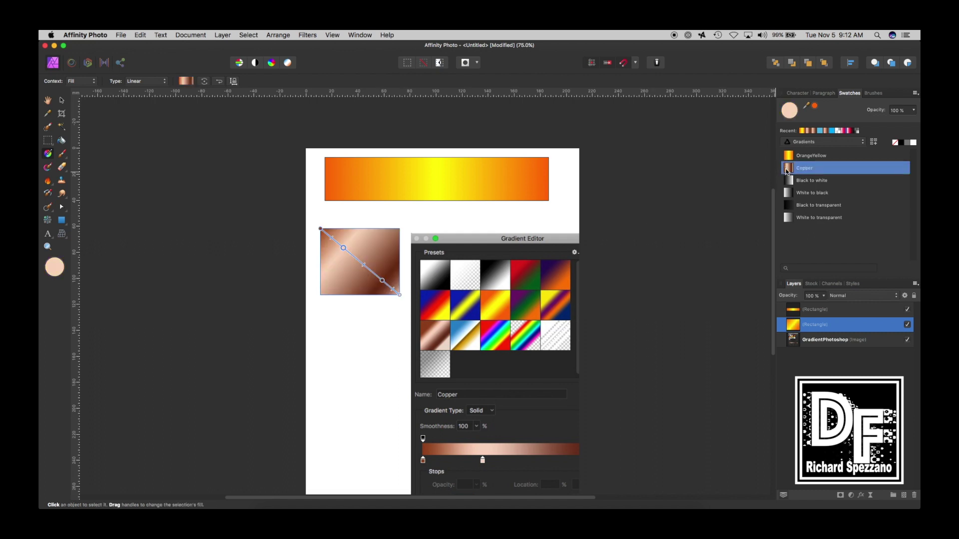
click(61, 99)
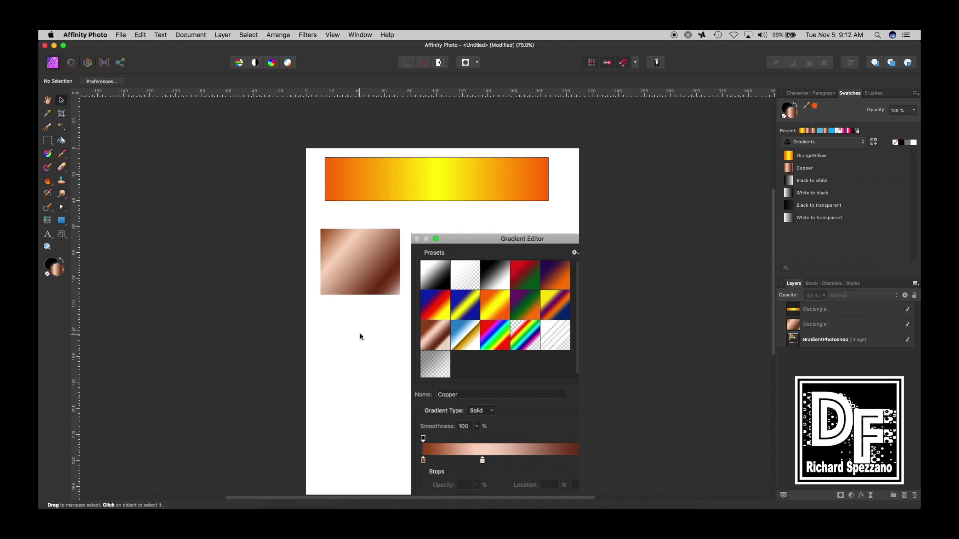
drag(471, 240, 420, 206)
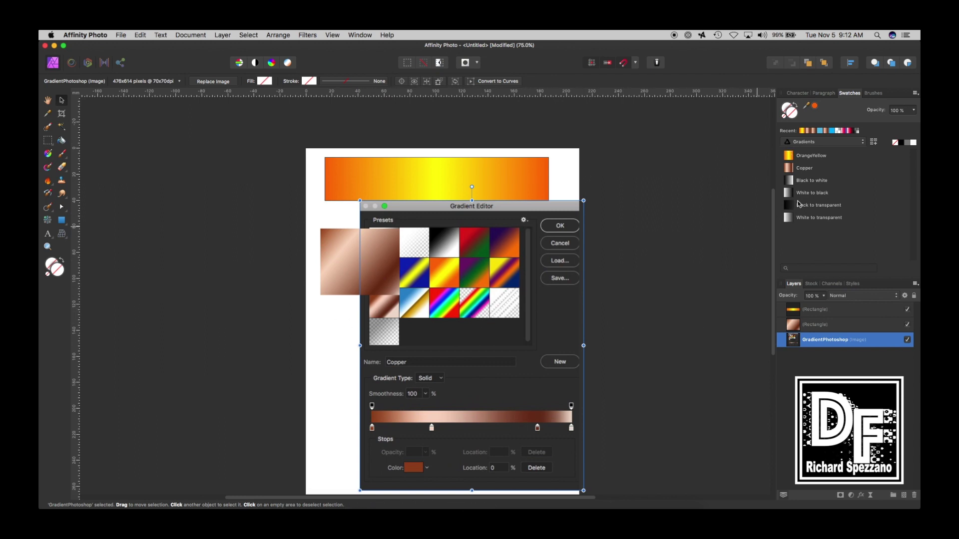
click(382, 243)
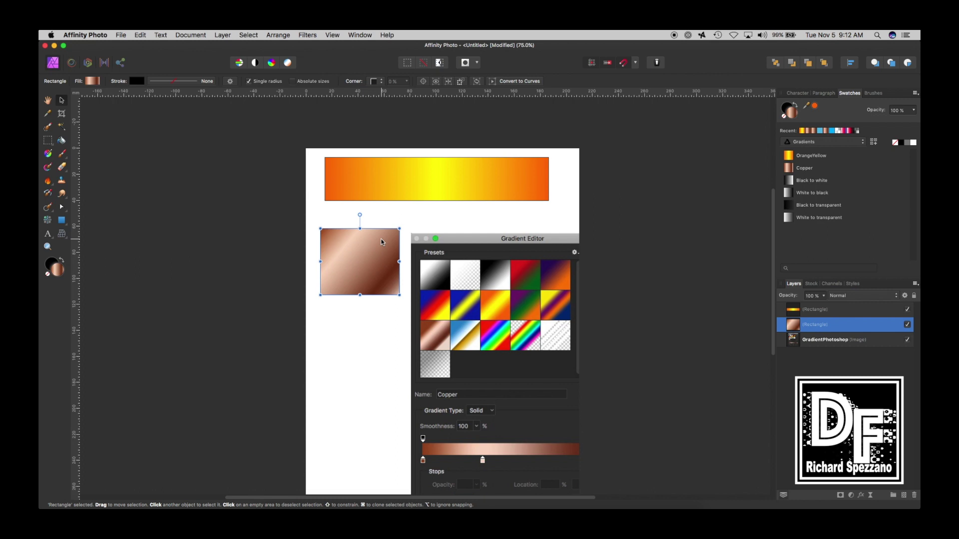